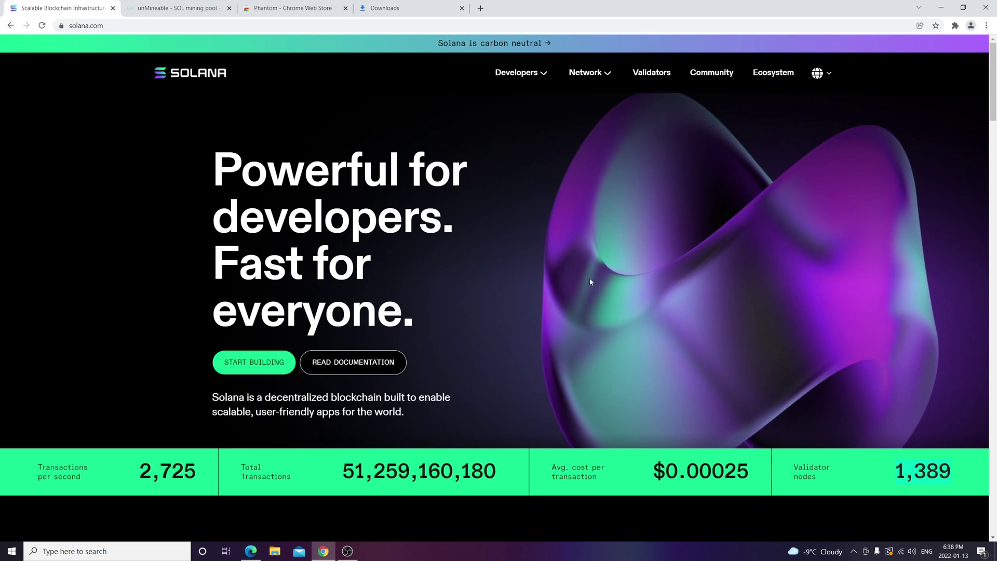
# Scroll through unMineable's coin list, glance at the SOL pool page, and return to the list
pyautogui.scroll(-4, 592, 280)
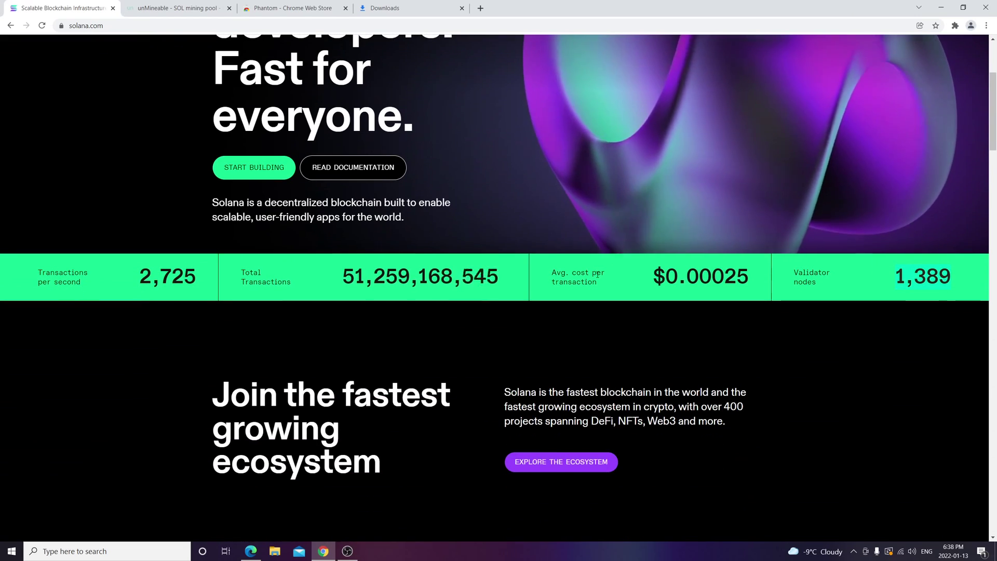
pyautogui.scroll(-2, 597, 274)
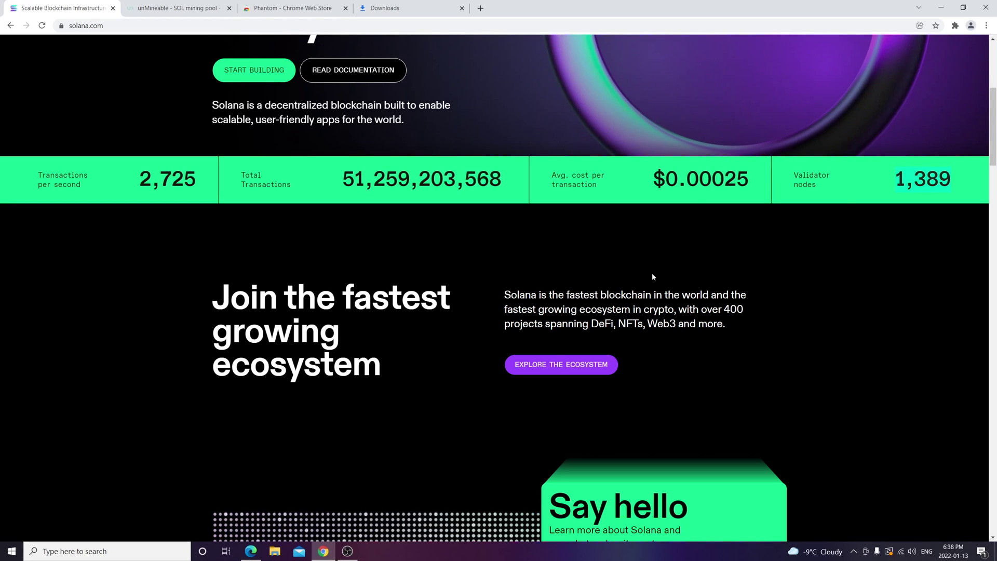
pyautogui.scroll(5, 653, 277)
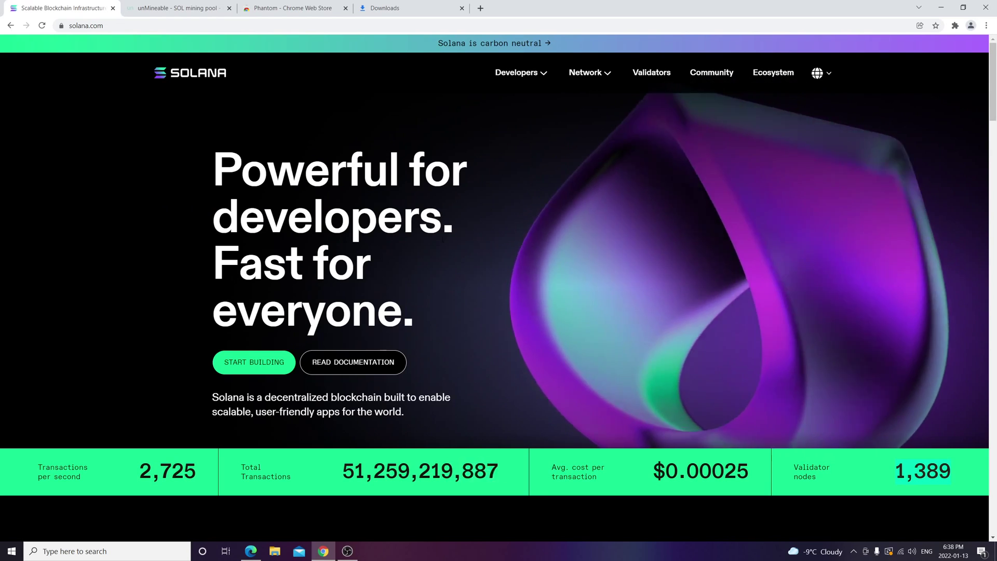
pyautogui.click(182, 5)
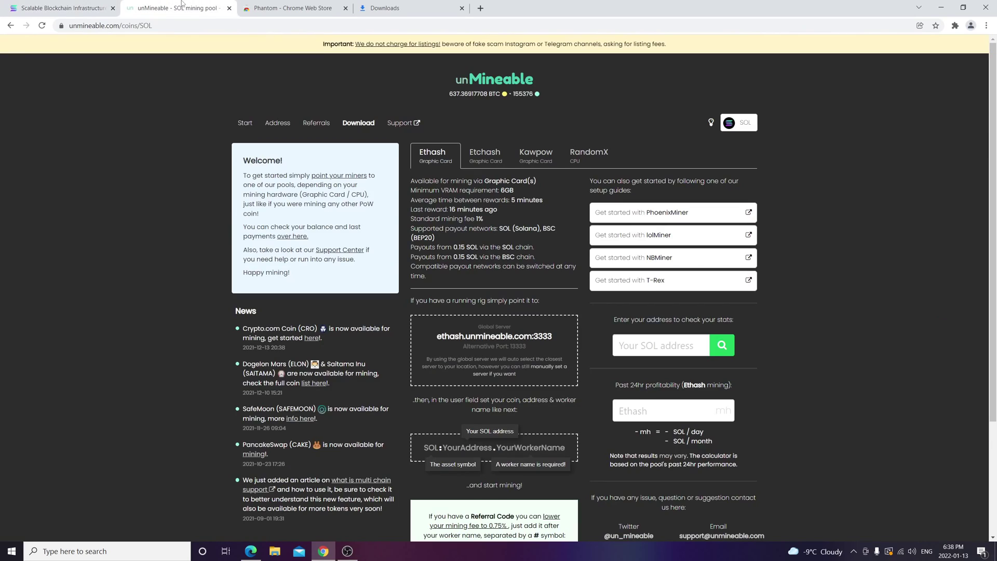
pyautogui.hotkey('alt', 'Left')
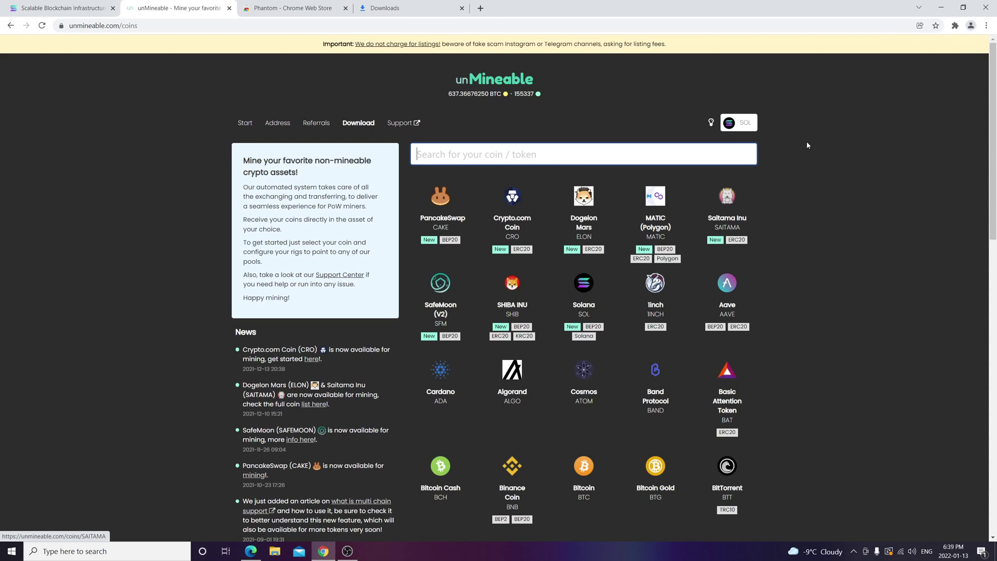
# Switch to the Phantom wallet's Chrome Web Store page, where it is already added
pyautogui.hotkey('ctrl', 'Tab')
pyautogui.moveTo(288, 119); pyautogui.dragTo(402, 126)
pyautogui.click(402, 126)
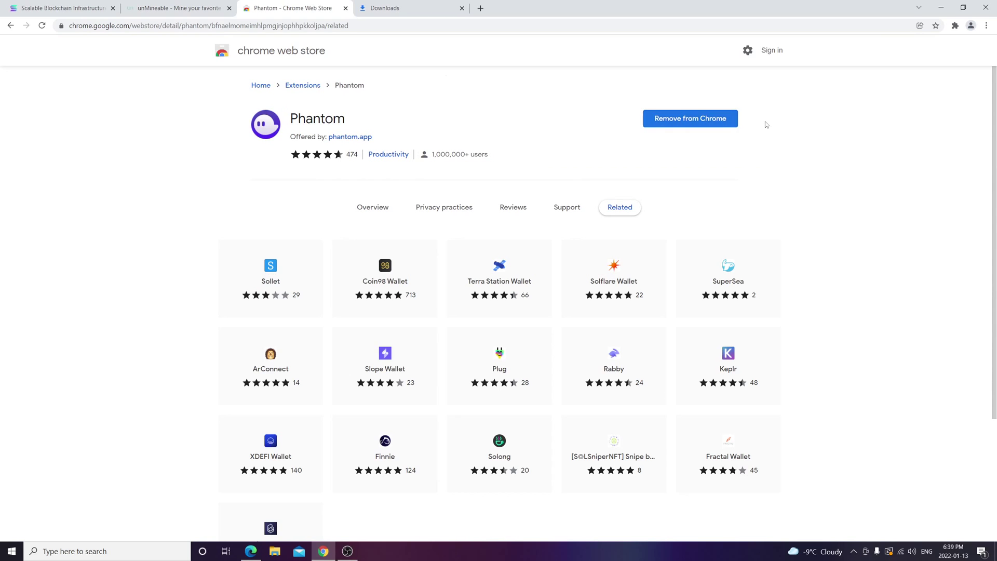
# Open the Phantom extension and unlock it with the wallet password
pyautogui.click(955, 26)
pyautogui.click(830, 95)
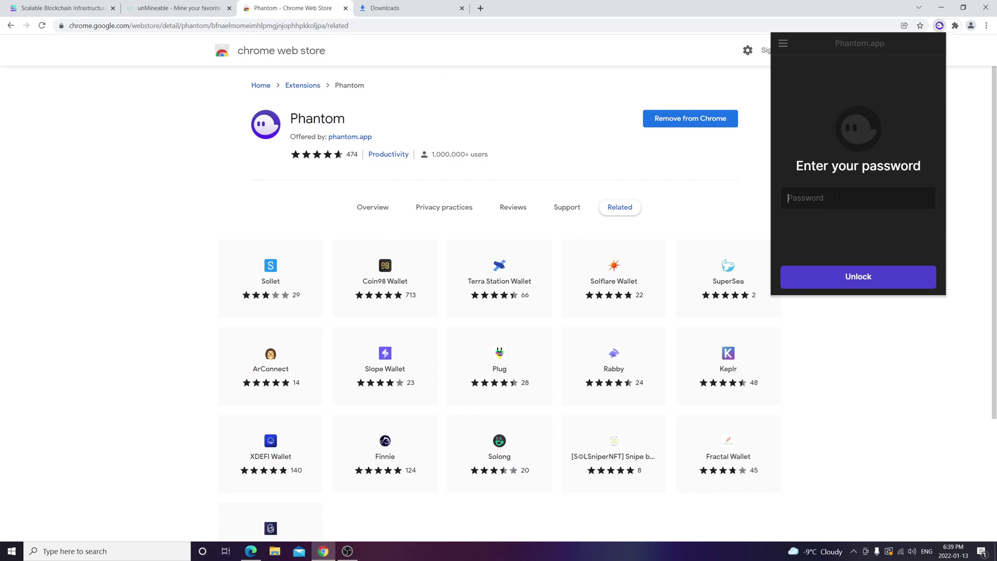
pyautogui.write('•••••')
pyautogui.press('BackSpace')
pyautogui.write('•••')
pyautogui.press('Return')
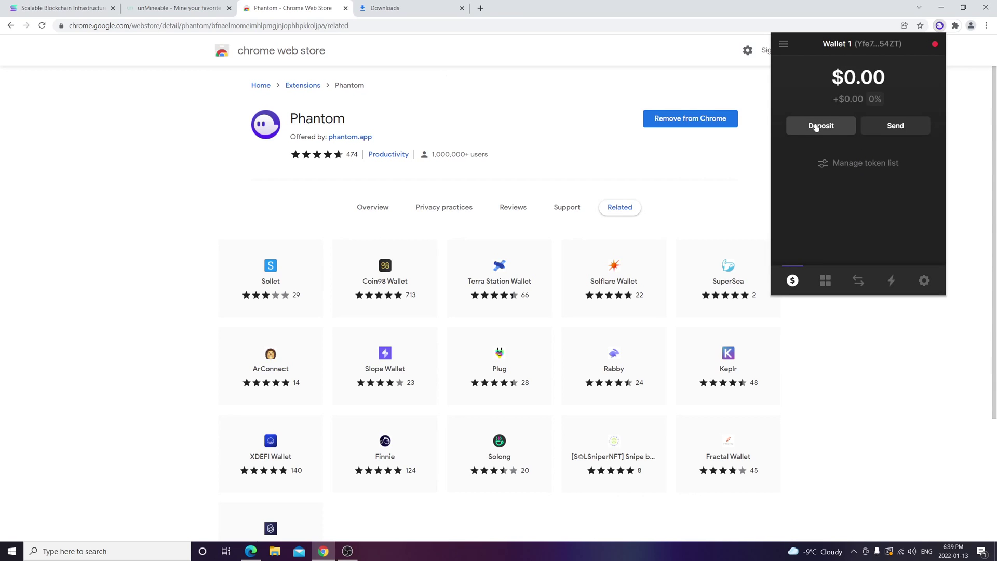
# Copy Phantom's Solana deposit address, then close the wallet popup
pyautogui.click(816, 126)
pyautogui.write('sola')
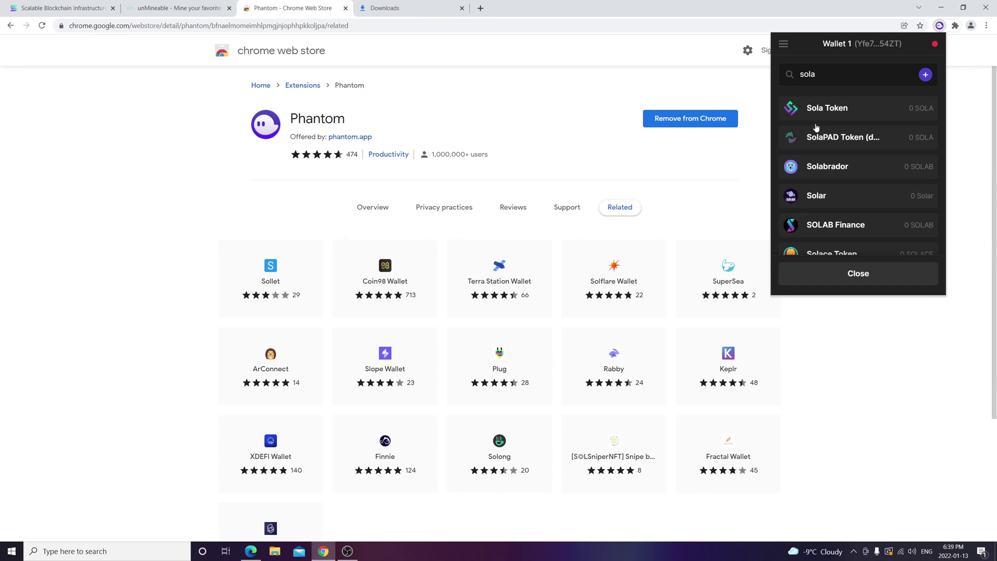
pyautogui.write('na')
pyautogui.click(842, 111)
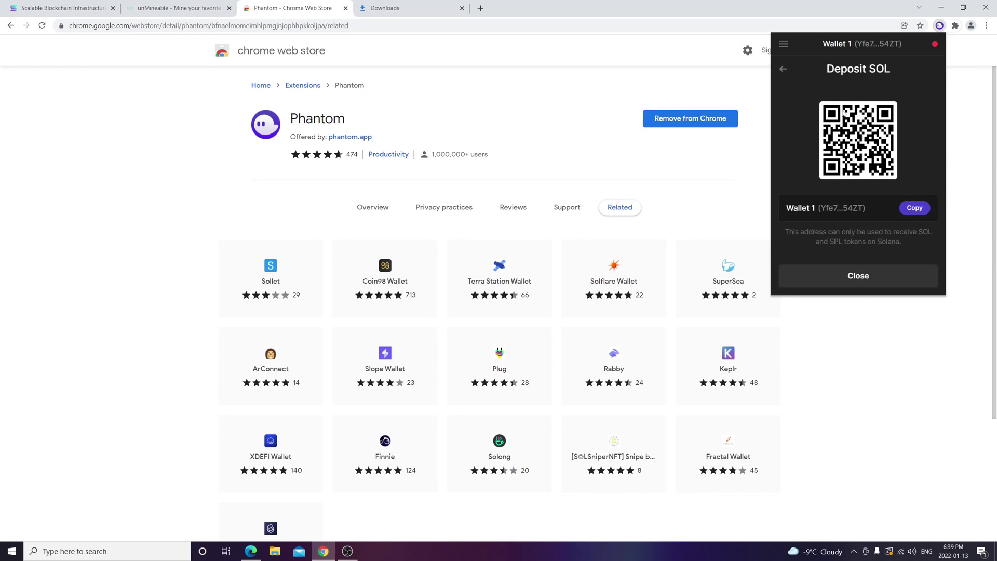
pyautogui.click(927, 212)
pyautogui.click(982, 96)
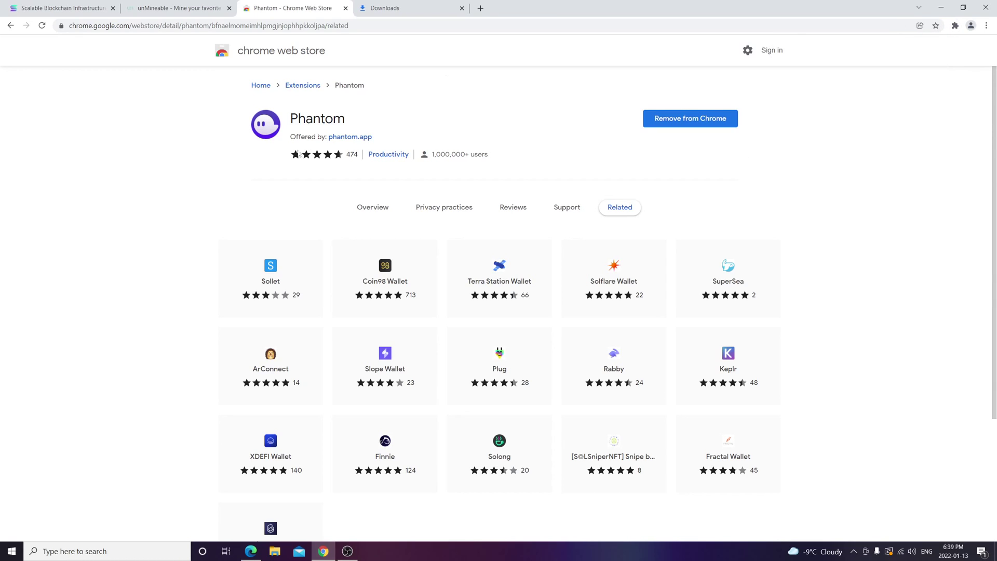
# Download unMineable.Miner.1.1.0-beta-mfi.zip from unMineable's download page and confirm it in Chrome downloads
pyautogui.click(159, 9)
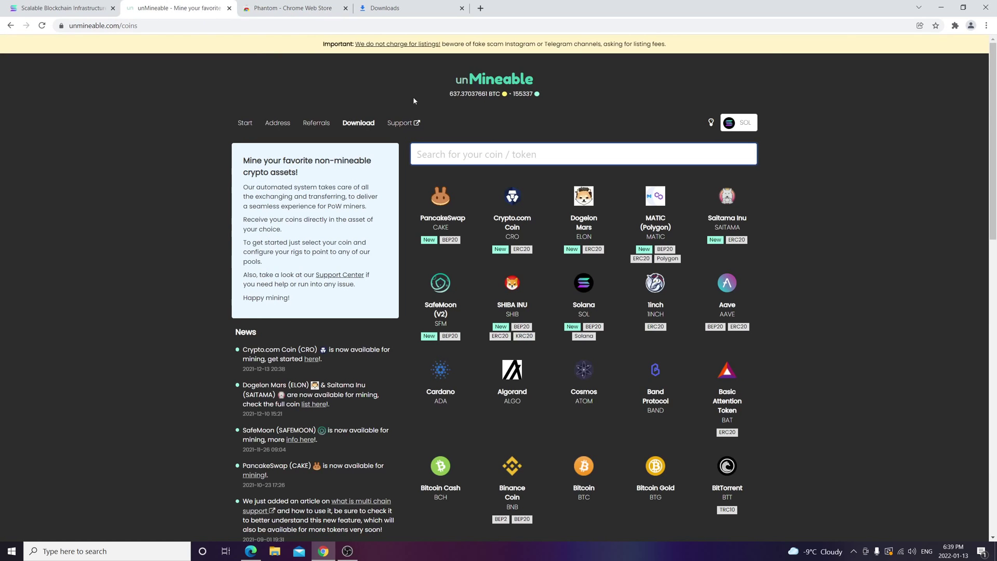
pyautogui.click(358, 122)
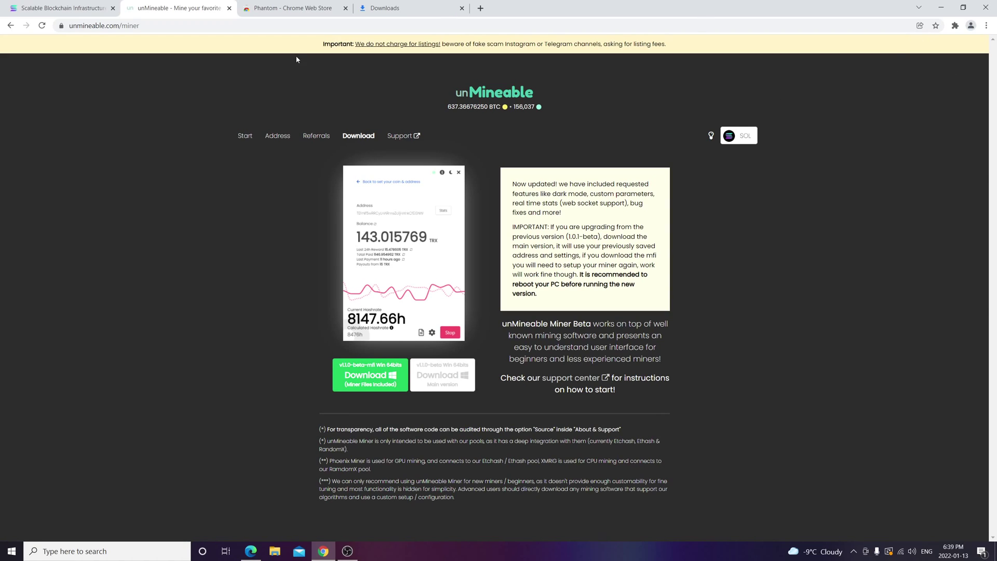
pyautogui.click(383, 8)
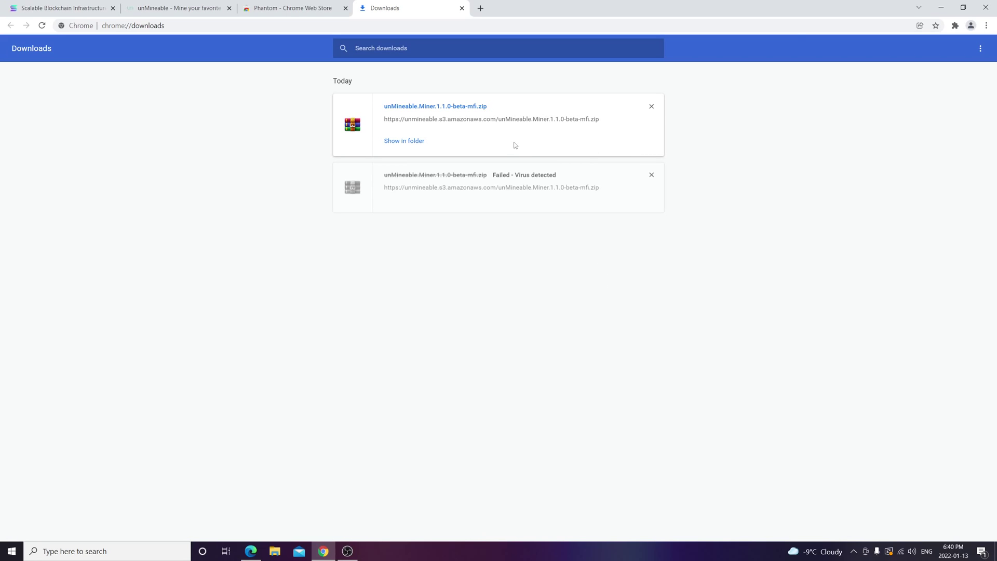
# Launch unMineable Miner from the extracted folder and choose Graphics Card (GPU) mining
pyautogui.click(941, 7)
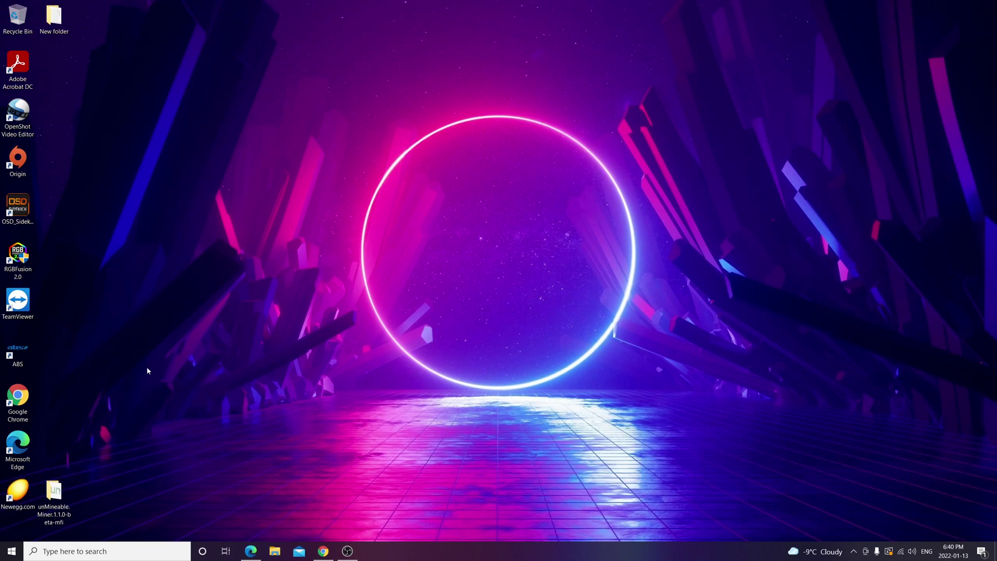
pyautogui.doubleClick(54, 491)
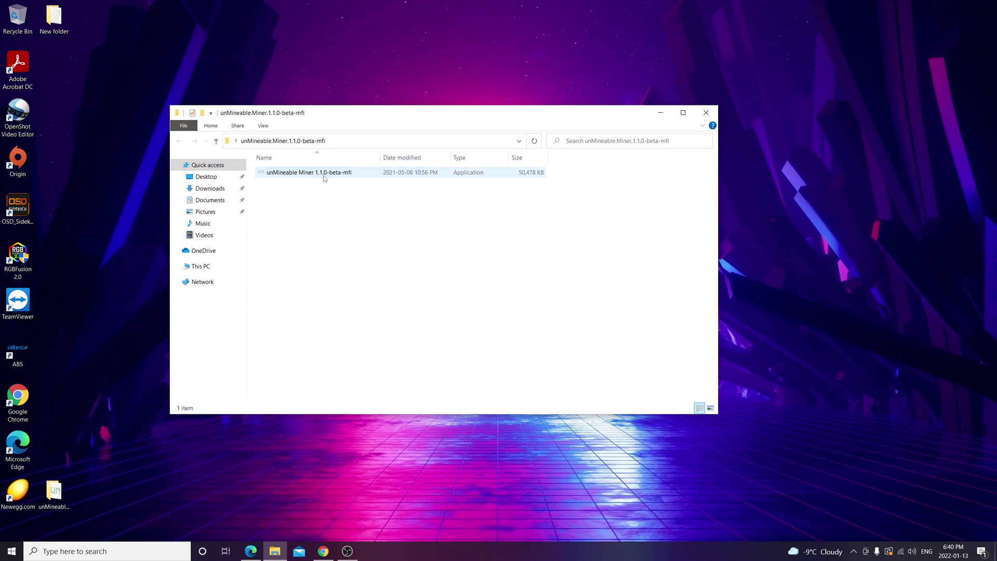
pyautogui.doubleClick(324, 176)
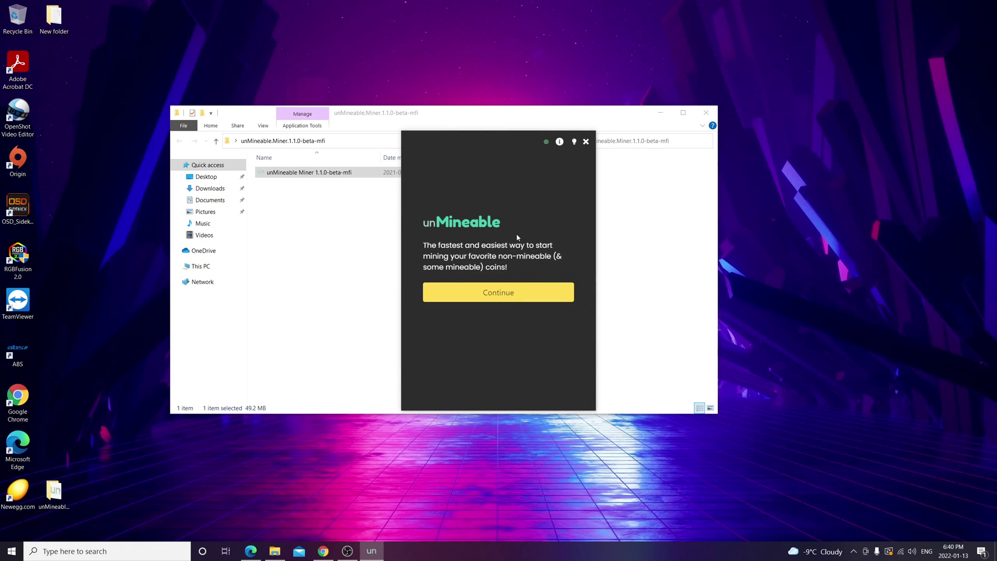
pyautogui.moveTo(451, 245); pyautogui.dragTo(544, 246)
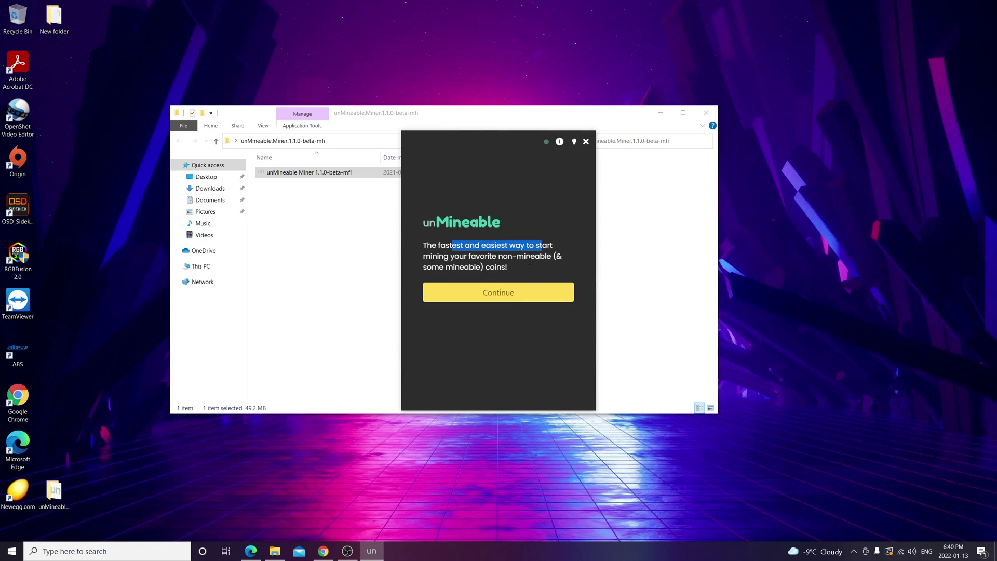
pyautogui.click(512, 294)
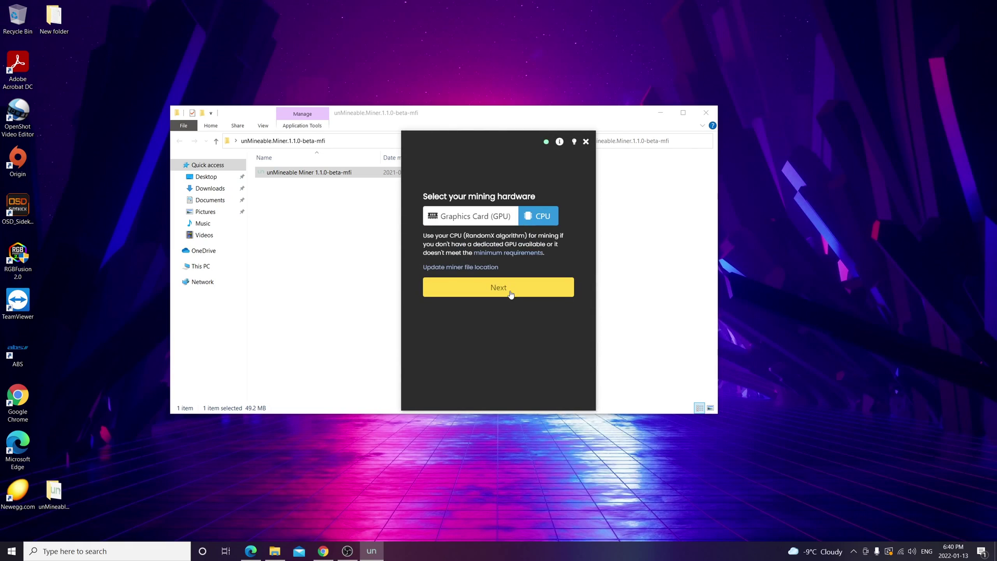
pyautogui.click(470, 218)
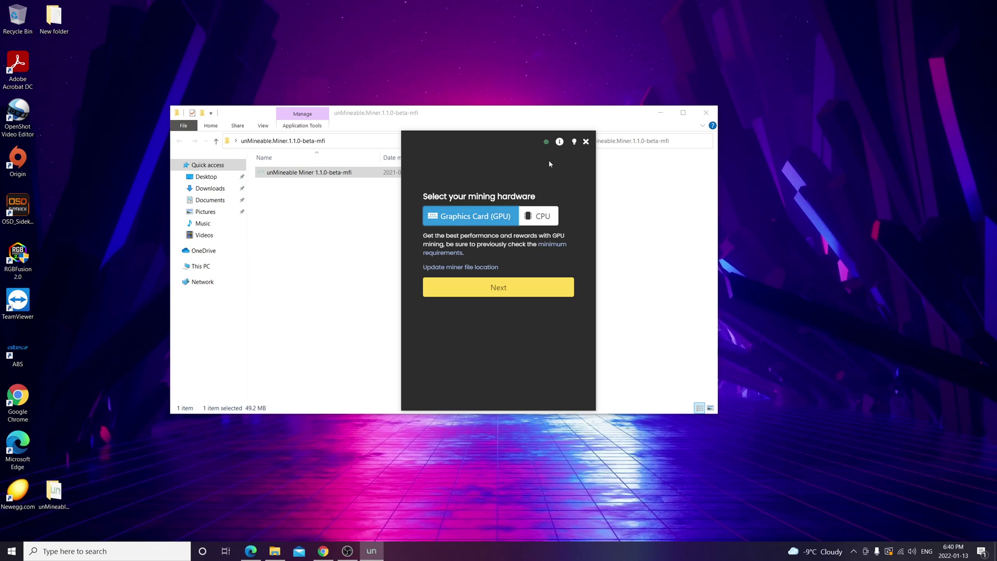
# Select Solana SOL as the coin to mine
pyautogui.click(499, 290)
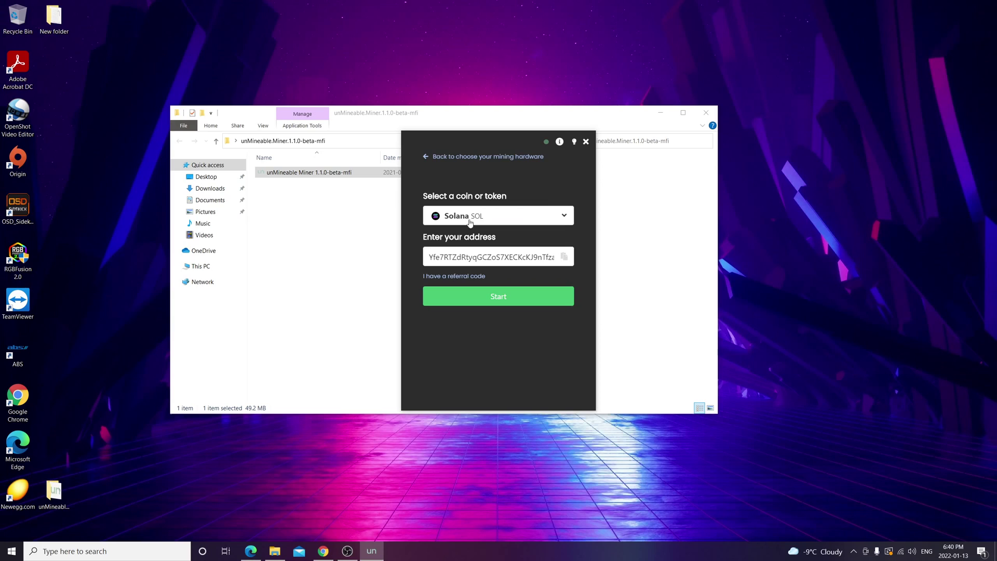
pyautogui.click(490, 217)
pyautogui.write('solna')
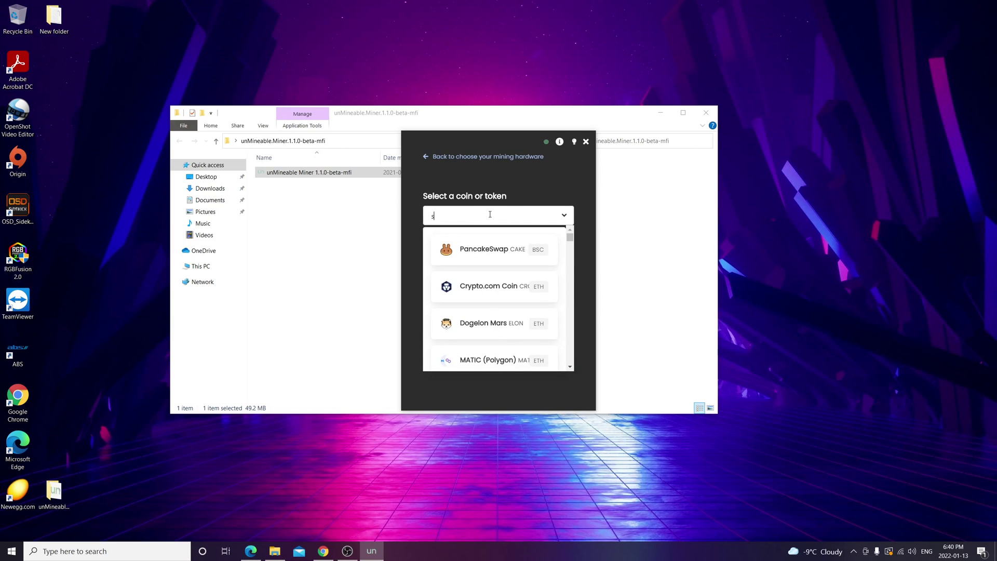
pyautogui.press('BackSpace')
pyautogui.press('BackSpace')
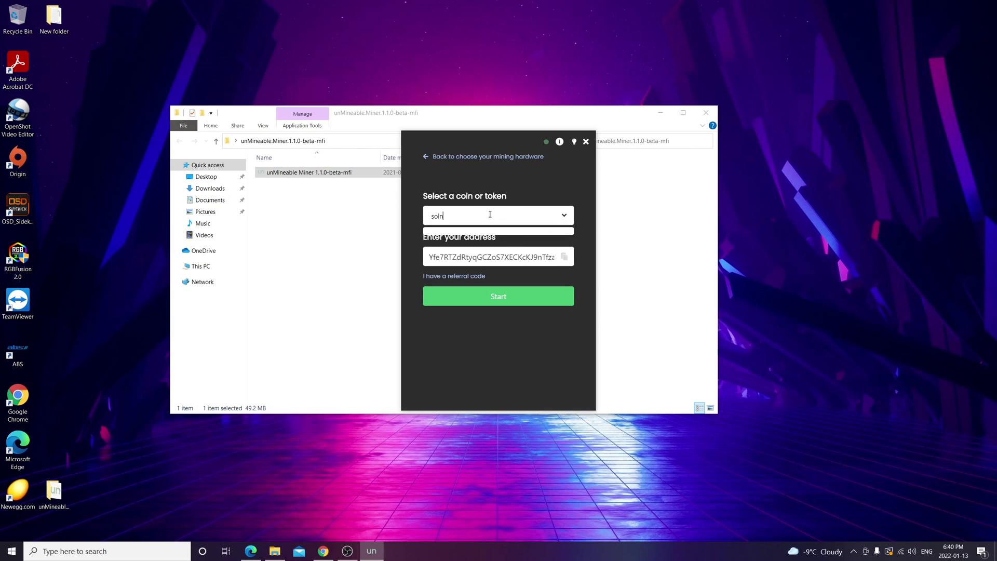
pyautogui.click(498, 252)
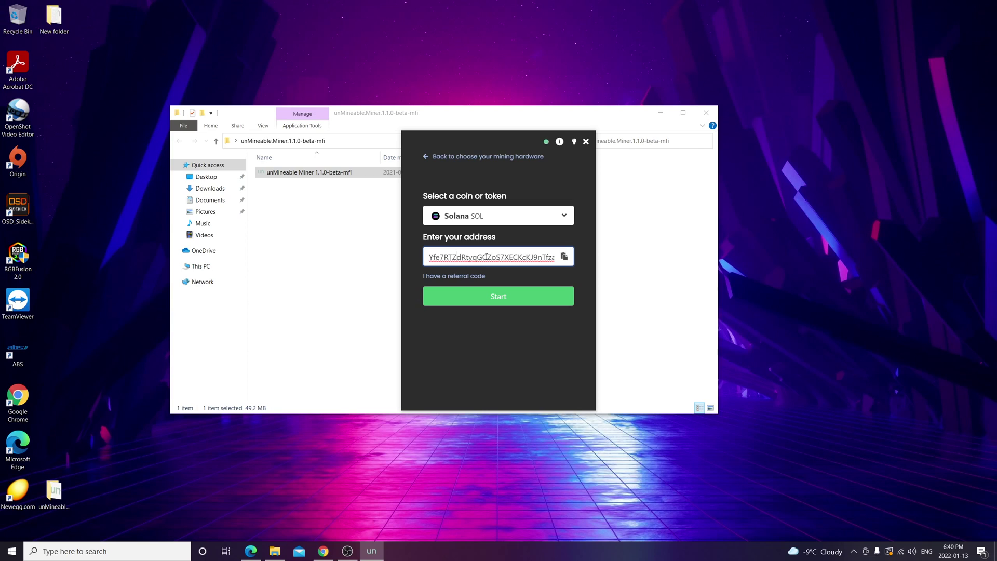
# Apply the prefilled referral code and start mining SOL to the wallet
pyautogui.click(463, 277)
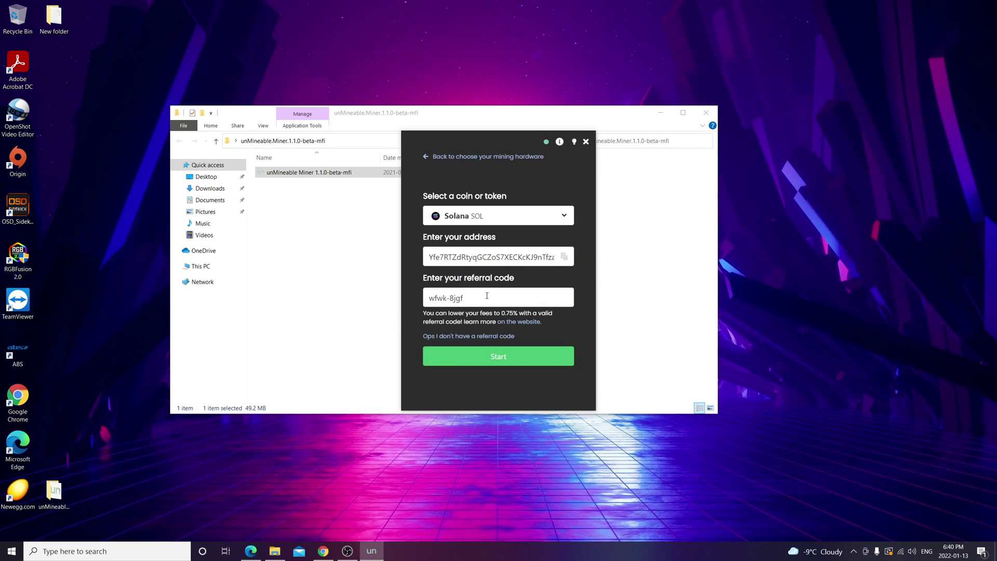
pyautogui.moveTo(428, 156); pyautogui.dragTo(500, 314)
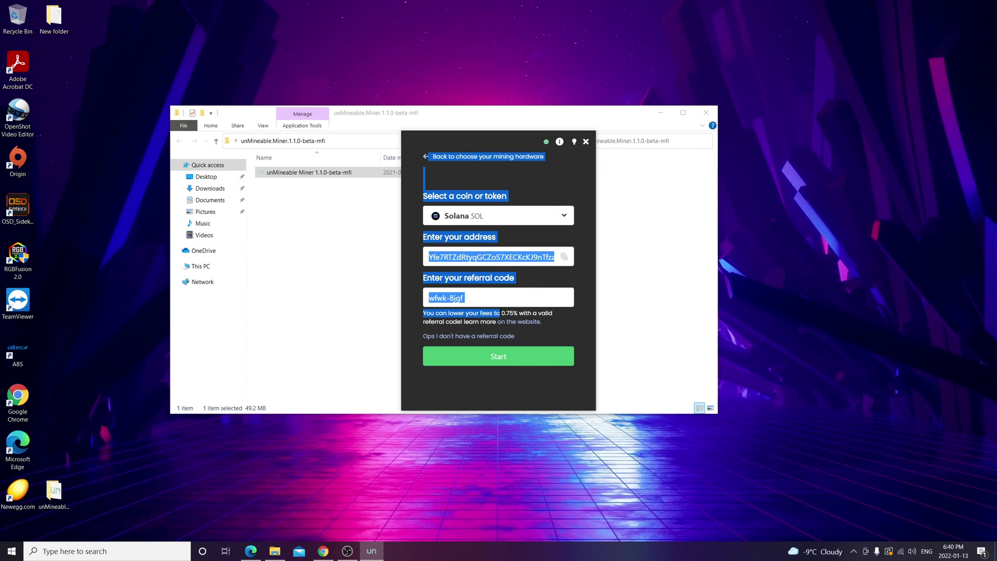
pyautogui.click(555, 318)
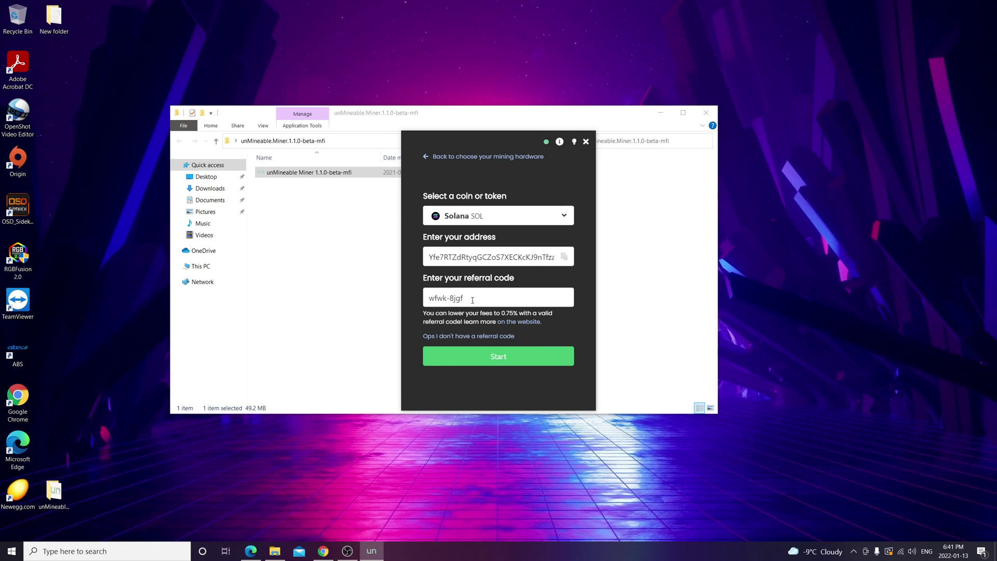
pyautogui.click(515, 357)
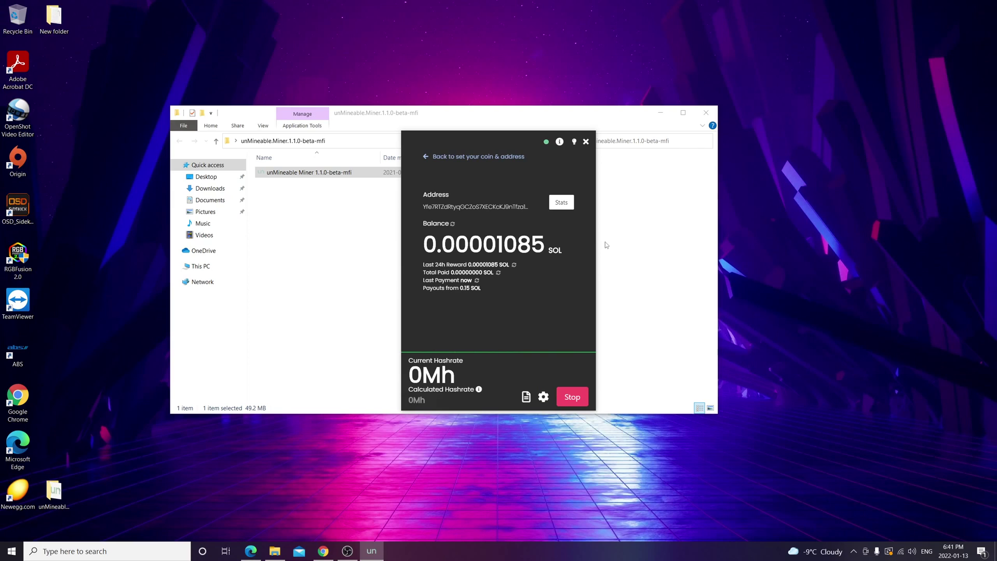
pyautogui.click(544, 397)
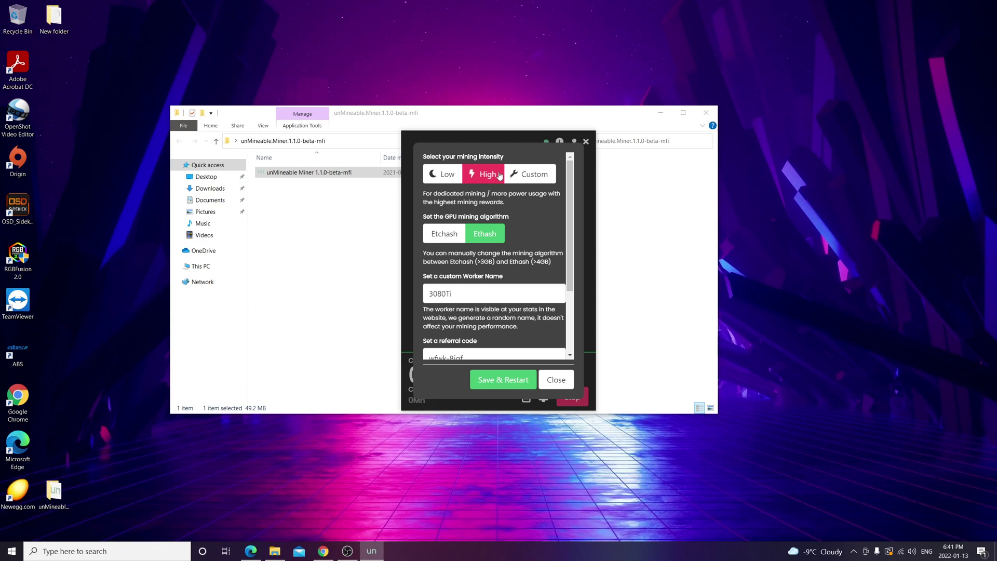
pyautogui.click(453, 179)
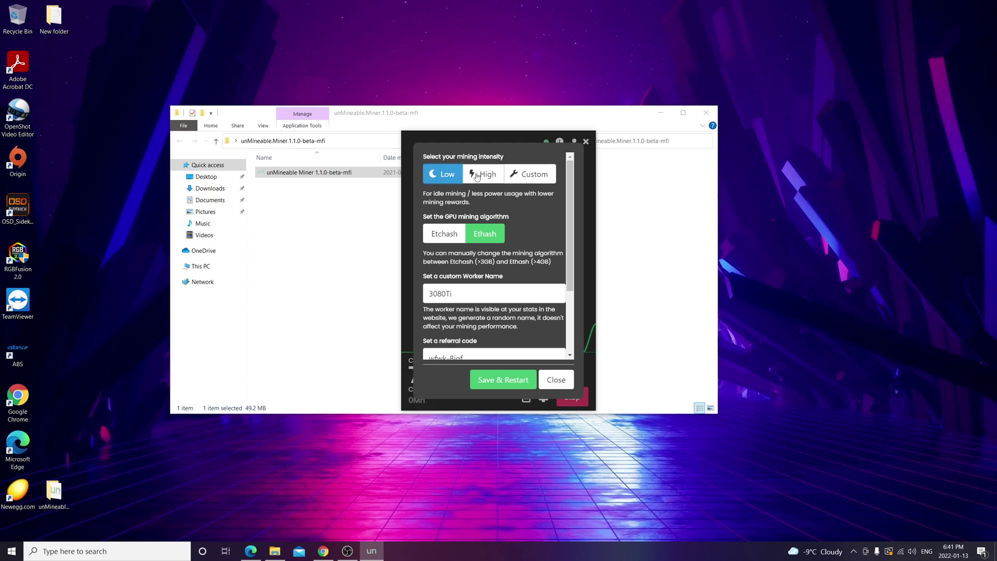
pyautogui.click(477, 176)
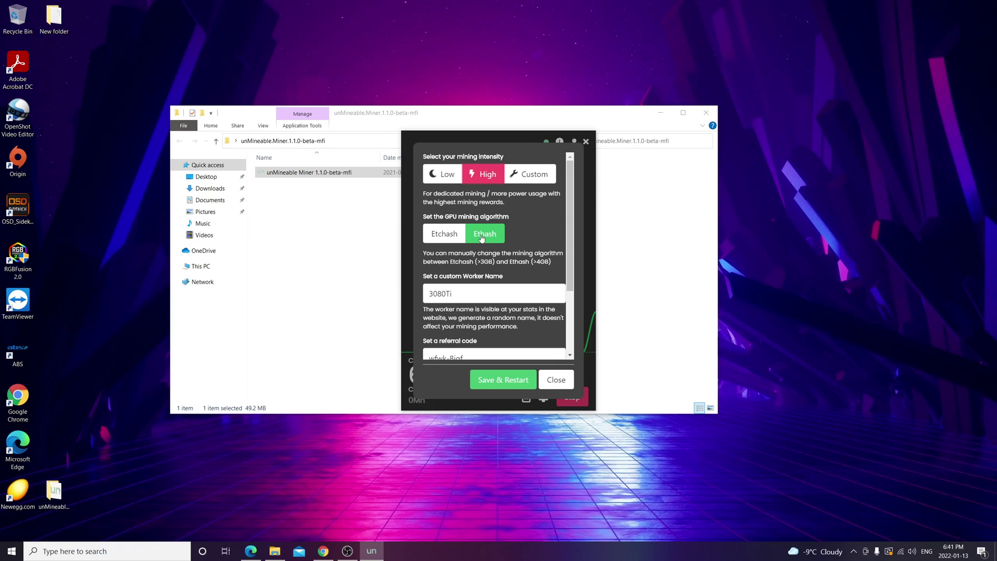
pyautogui.moveTo(552, 262); pyautogui.dragTo(530, 262)
pyautogui.scroll(-3, 502, 191)
pyautogui.scroll(1, 458, 249)
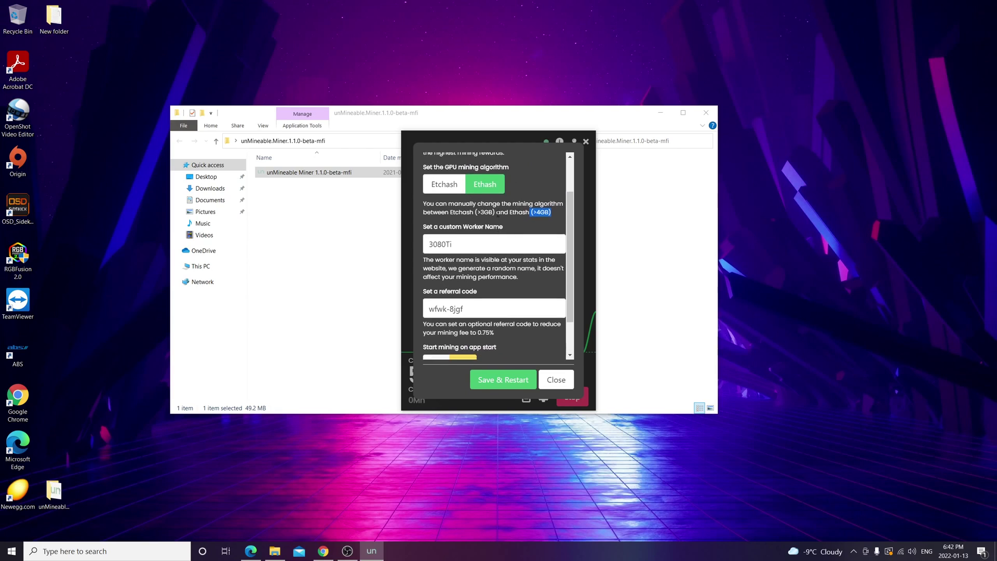
pyautogui.click(458, 249)
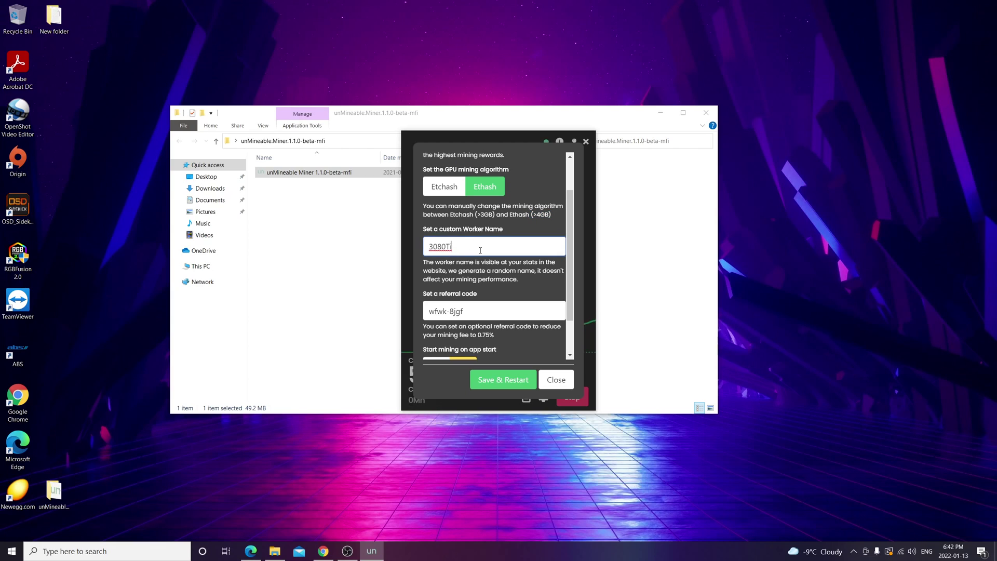
pyautogui.scroll(-1, 468, 255)
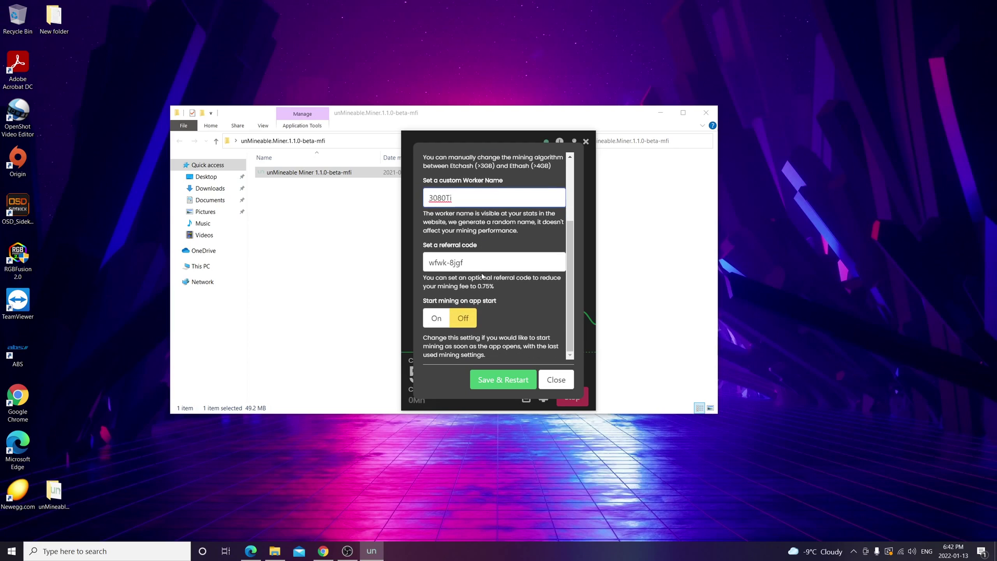
pyautogui.press('Tab')
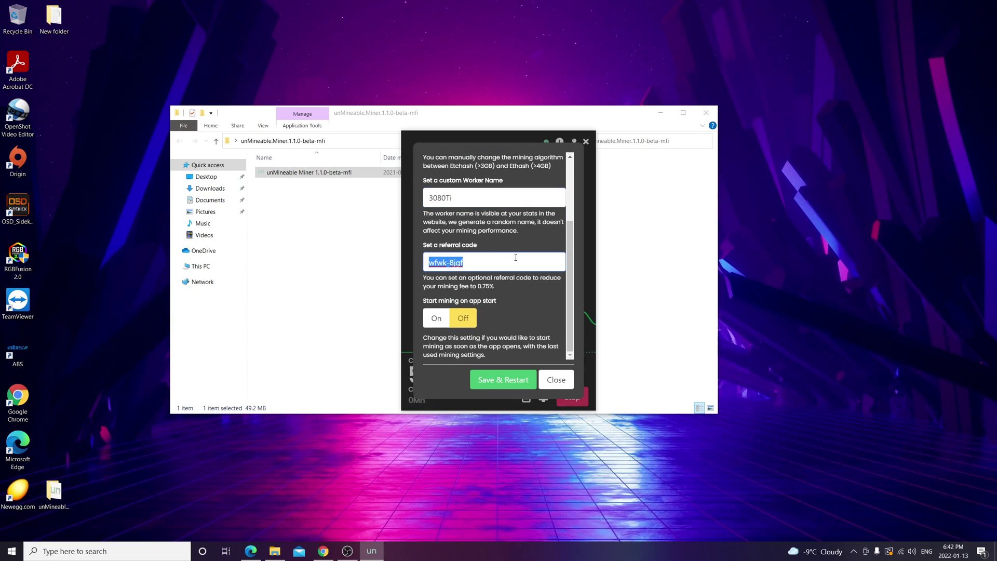
pyautogui.click(453, 313)
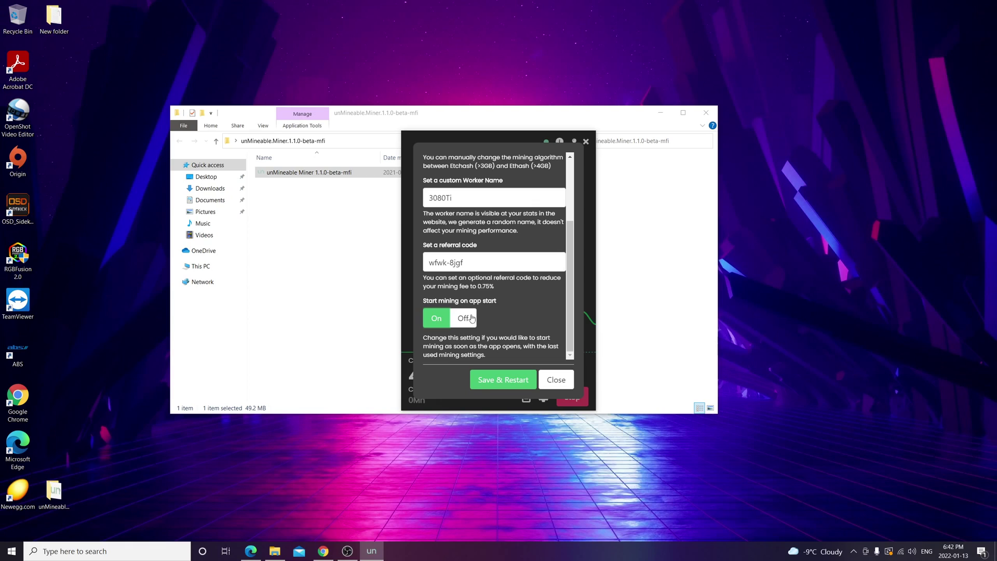
pyautogui.click(471, 319)
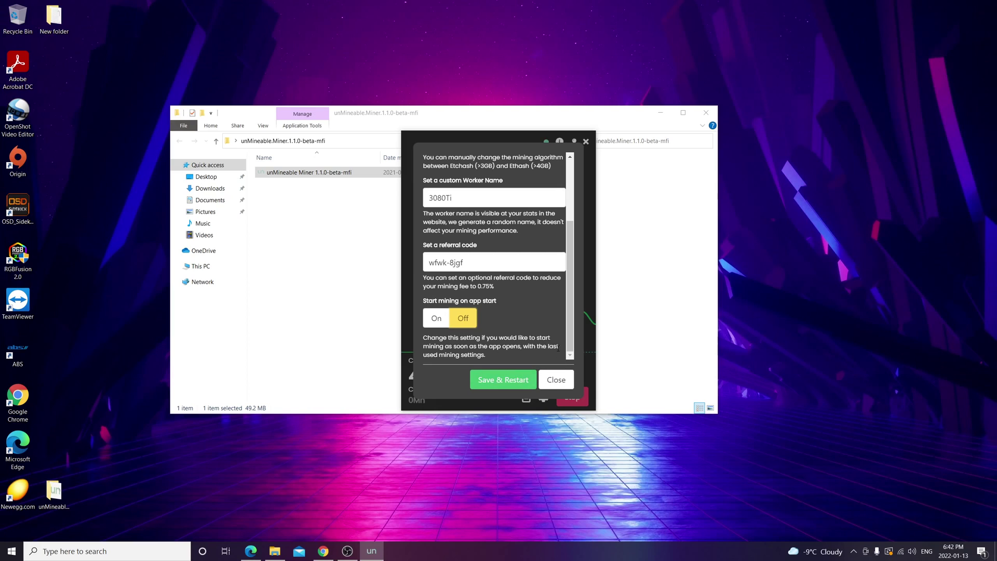
pyautogui.scroll(3, 559, 348)
pyautogui.click(556, 380)
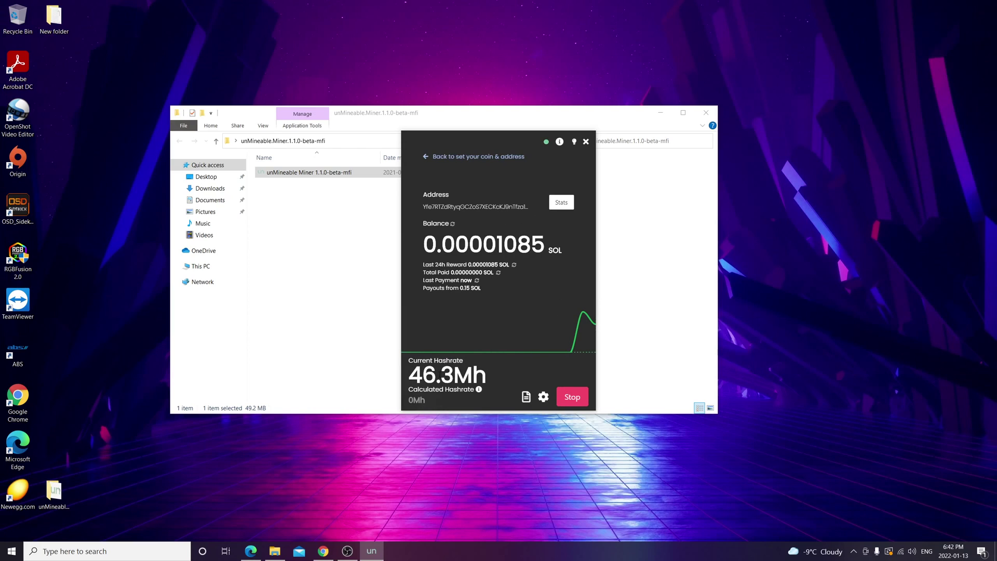
# Note the 46.3 Mh hashrate and 0.15 SOL payout threshold, then move the miner window right
pyautogui.moveTo(416, 373); pyautogui.dragTo(488, 374)
pyautogui.click(508, 370)
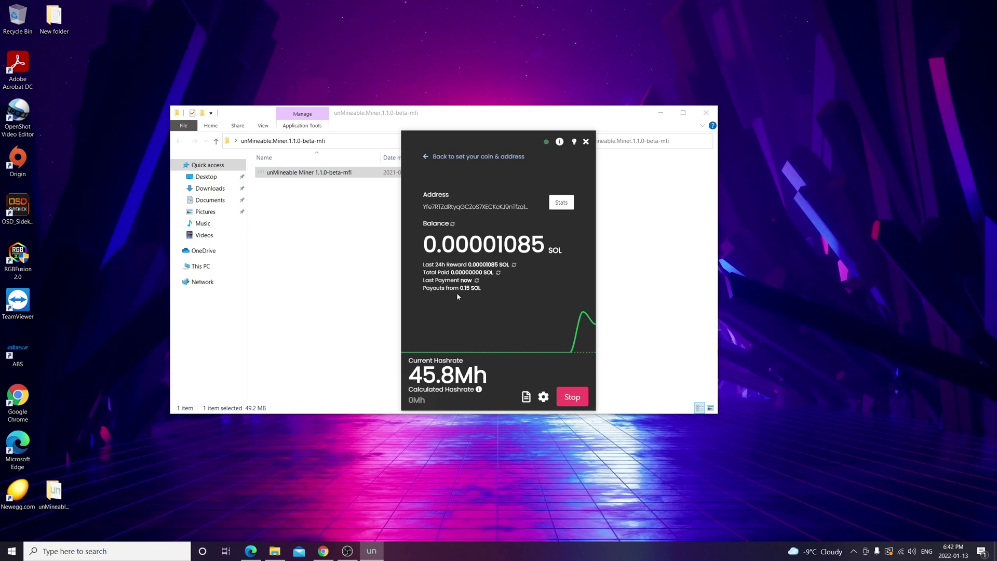
pyautogui.moveTo(459, 288); pyautogui.dragTo(481, 291)
pyautogui.moveTo(476, 135); pyautogui.dragTo(657, 147)
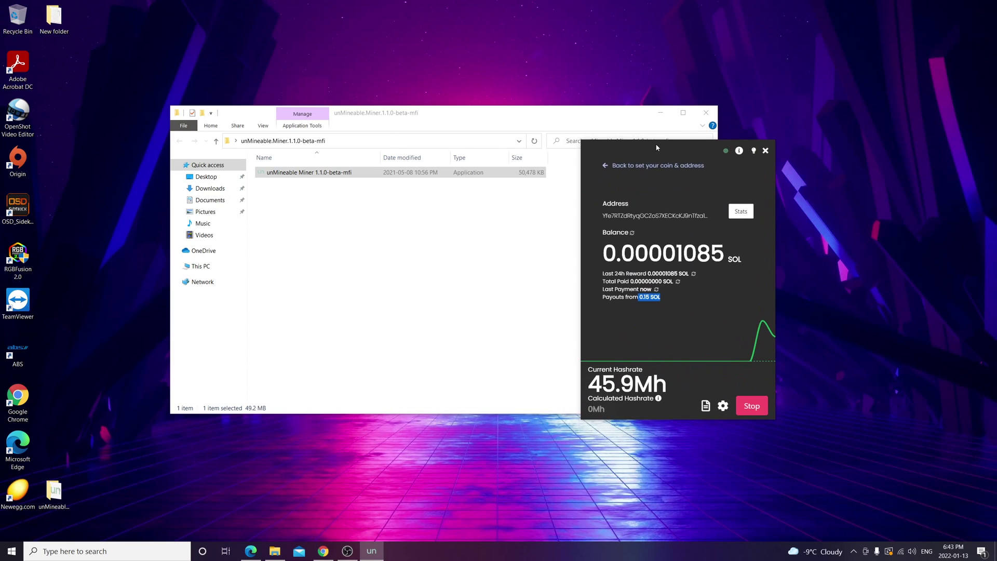
# Launch a second miner copy from the folder and place it beside the running one
pyautogui.click(487, 268)
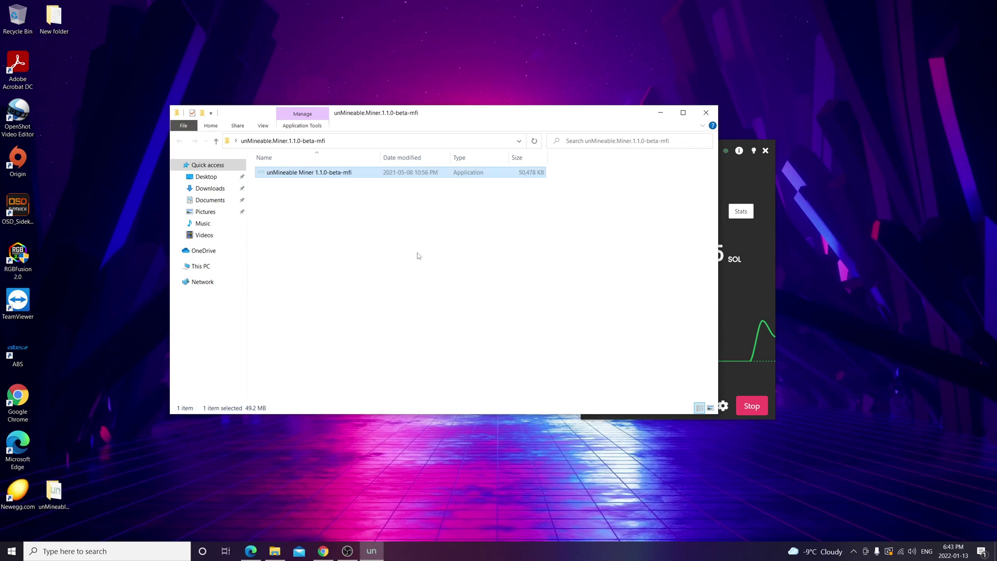
pyautogui.doubleClick(330, 176)
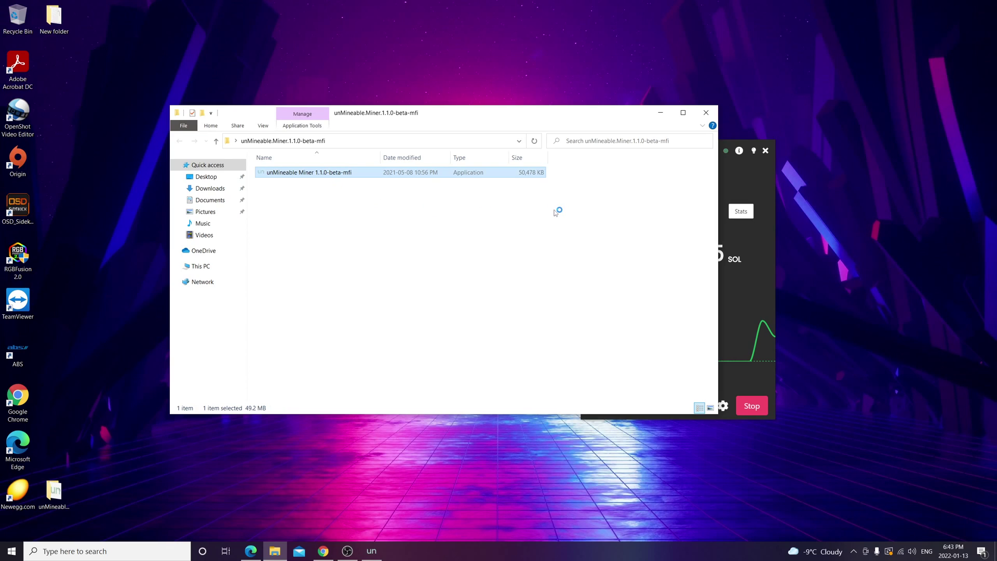
pyautogui.click(667, 115)
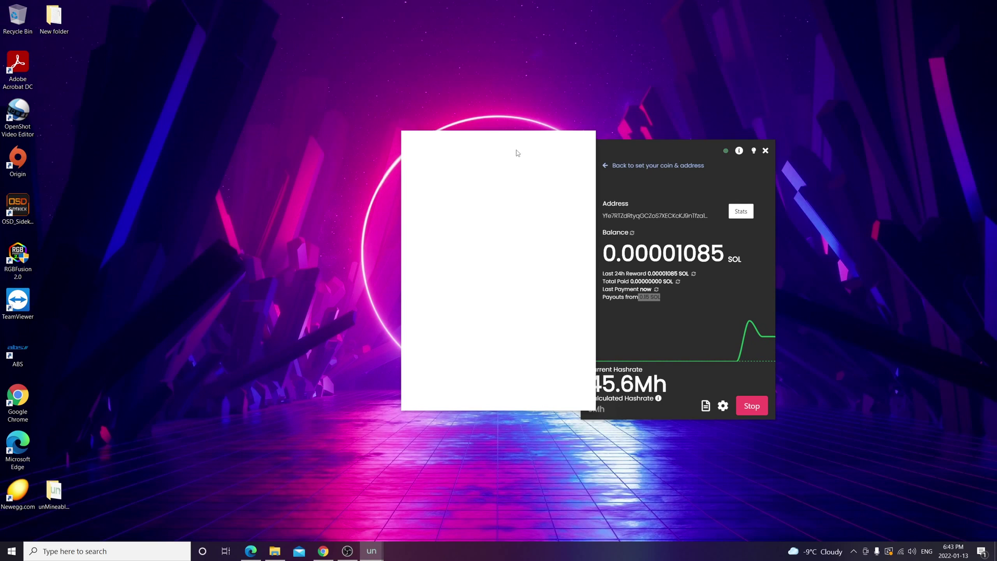
pyautogui.moveTo(660, 146); pyautogui.dragTo(676, 135)
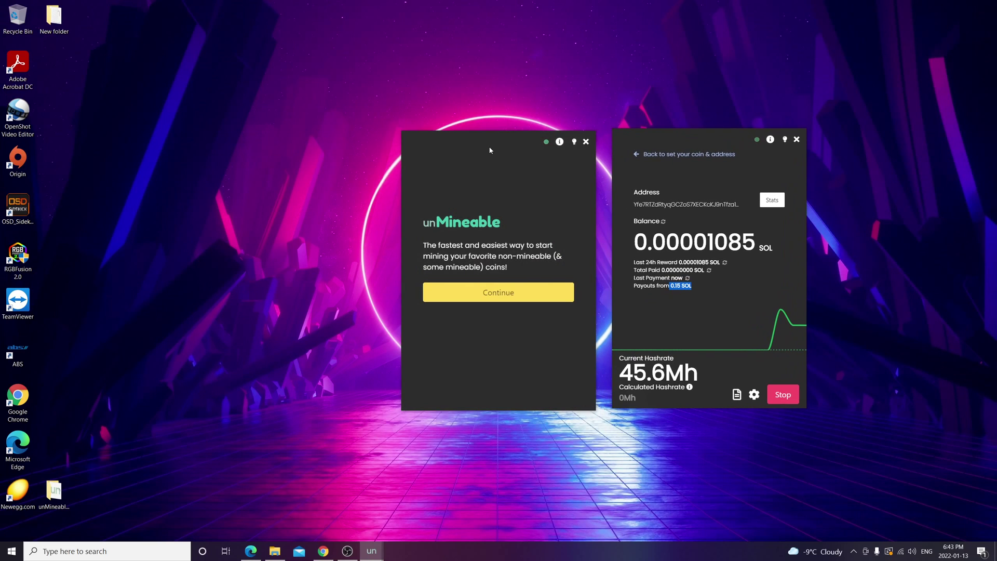
pyautogui.moveTo(490, 149); pyautogui.dragTo(385, 138)
# Set the second miner to CPU mining and add the referral code
pyautogui.click(413, 280)
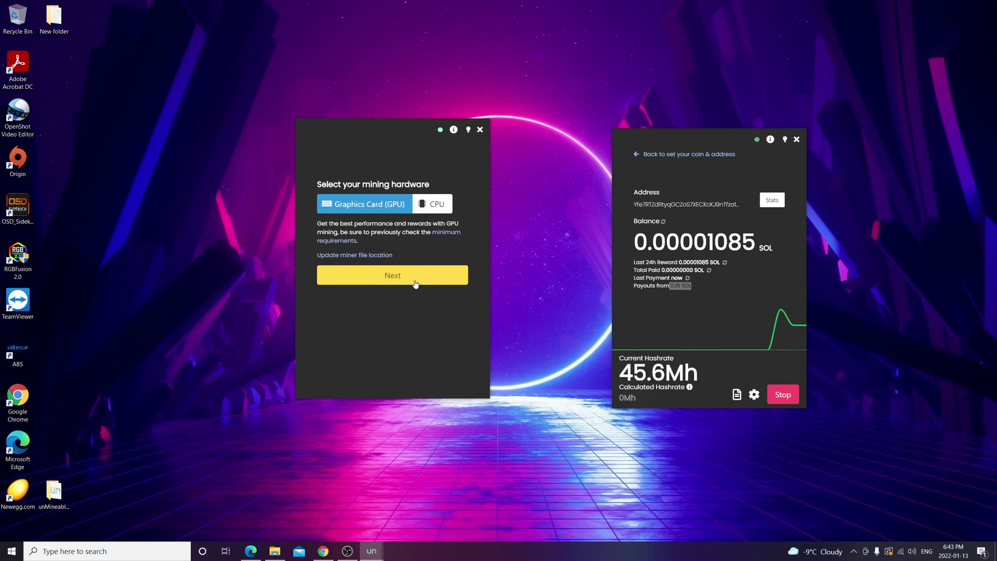
pyautogui.click(441, 216)
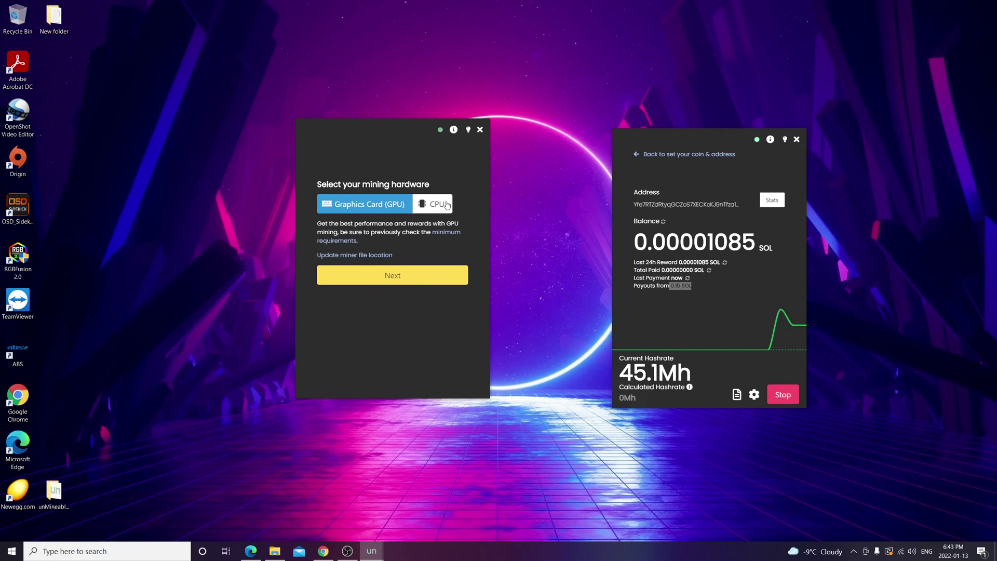
pyautogui.click(417, 279)
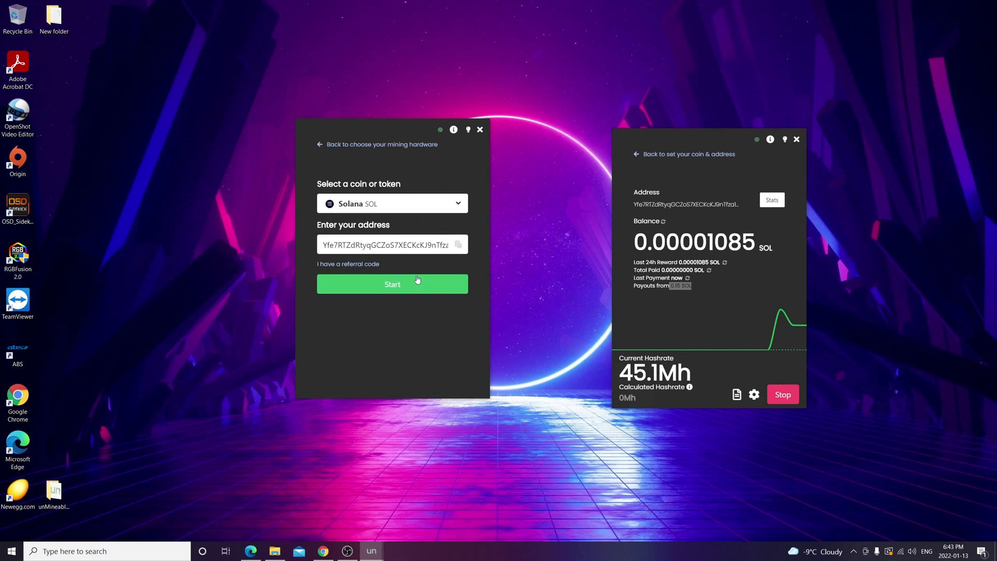
pyautogui.click(364, 265)
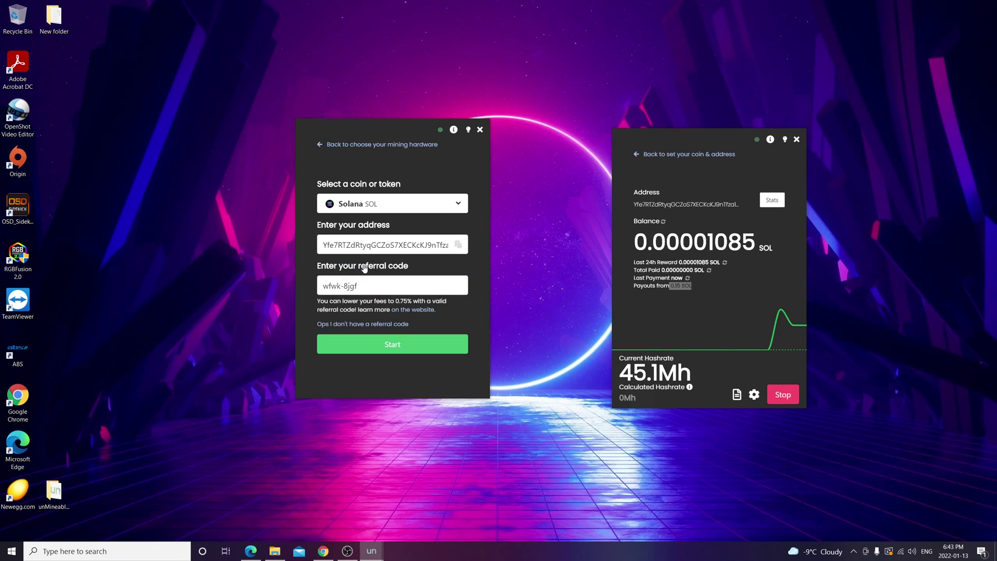
# Start the CPU miner hashing Solana, nudge its window, and bring up the unMineable address page
pyautogui.click(407, 347)
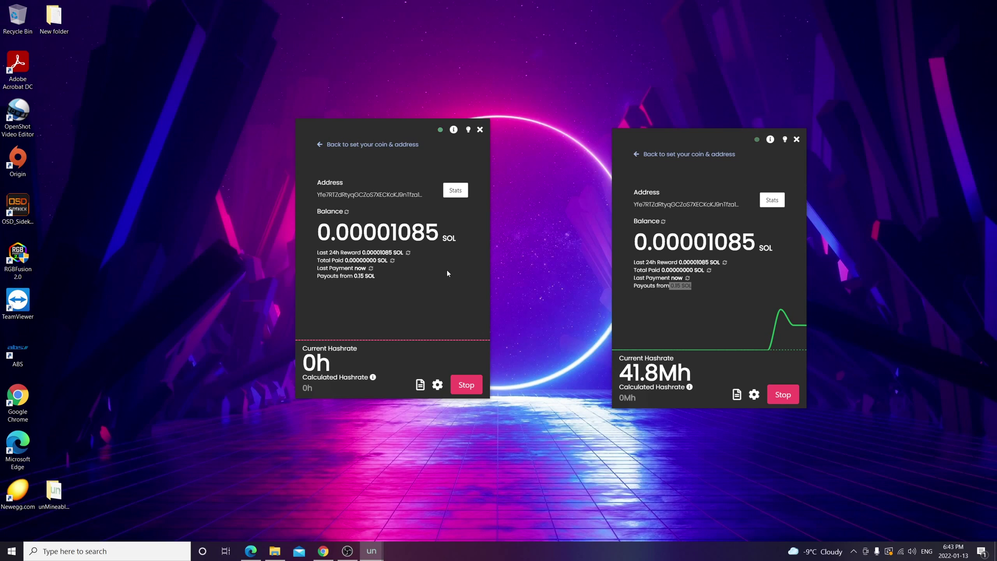
pyautogui.moveTo(418, 315)
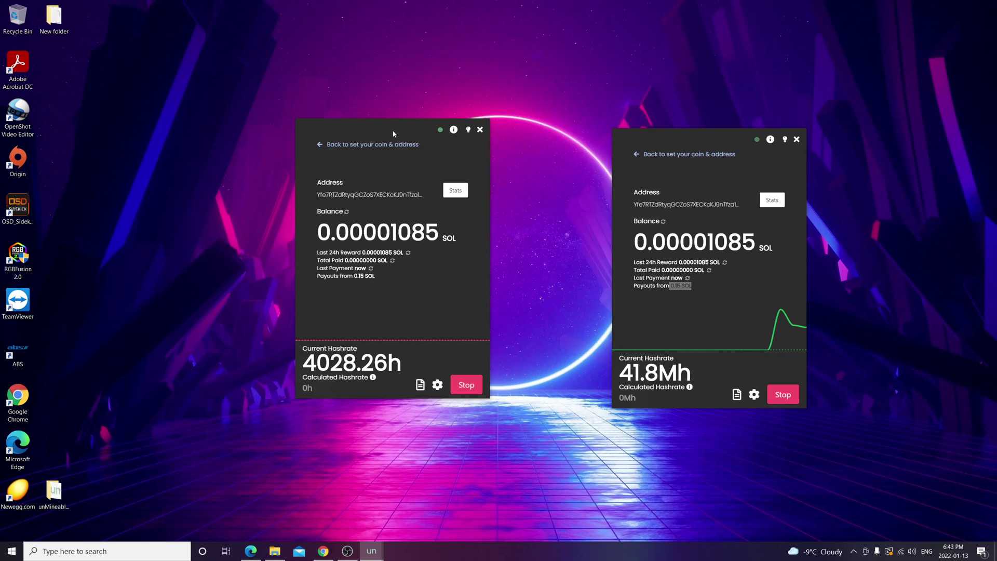
pyautogui.moveTo(393, 134)
pyautogui.mouseDown()
pyautogui.moveTo(377, 134)
pyautogui.moveTo(398, 143)
pyautogui.mouseUp()
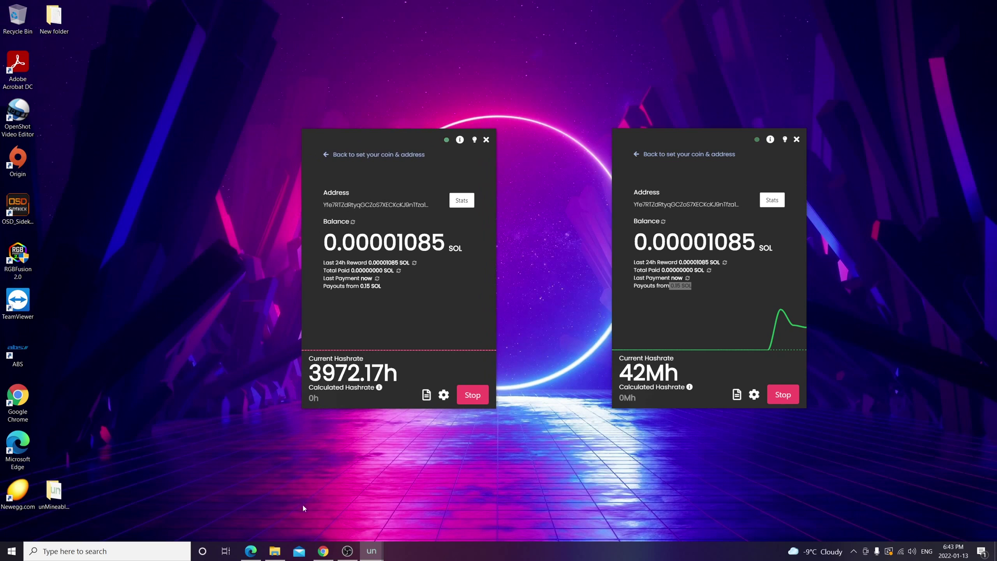
pyautogui.click(251, 550)
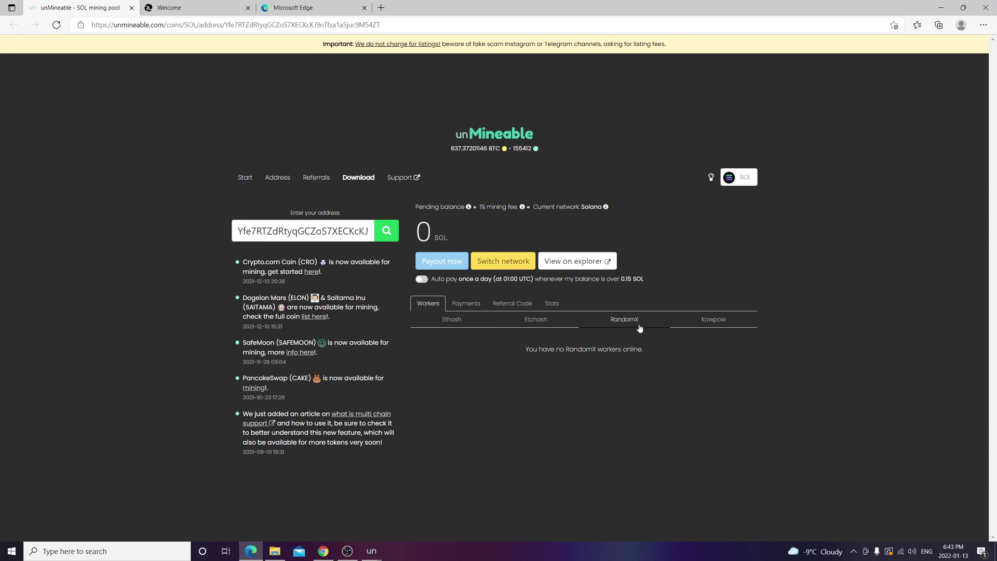
# Refresh the address stats and view the Ethash 3080Ti worker at 84 Mh
pyautogui.click(457, 320)
pyautogui.click(56, 25)
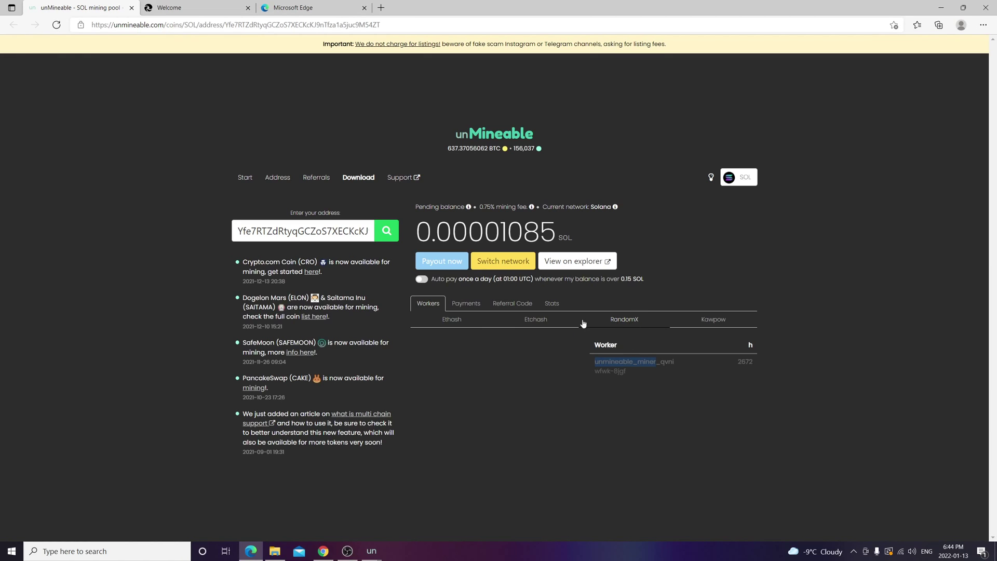
pyautogui.click(441, 323)
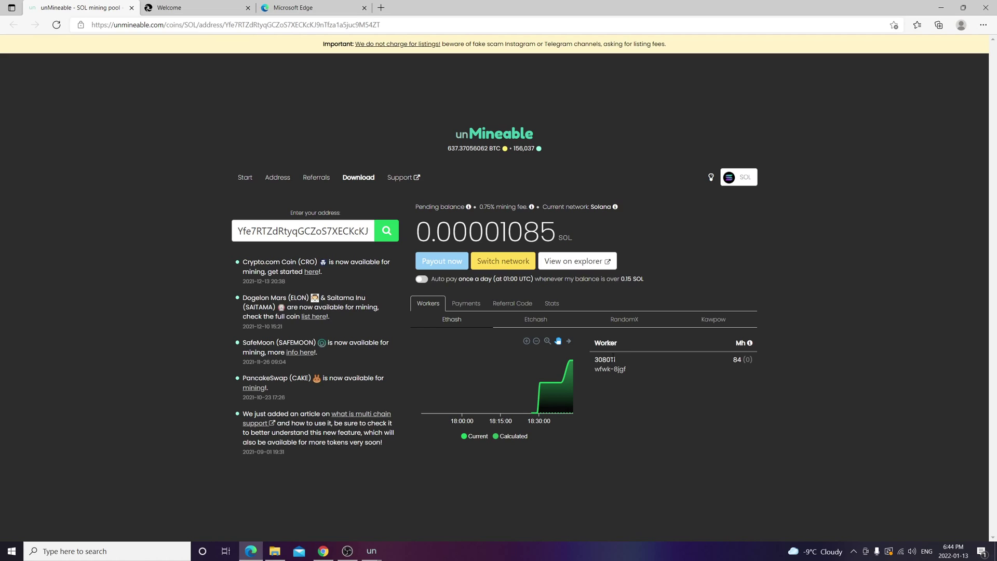
pyautogui.click(642, 431)
pyautogui.click(372, 551)
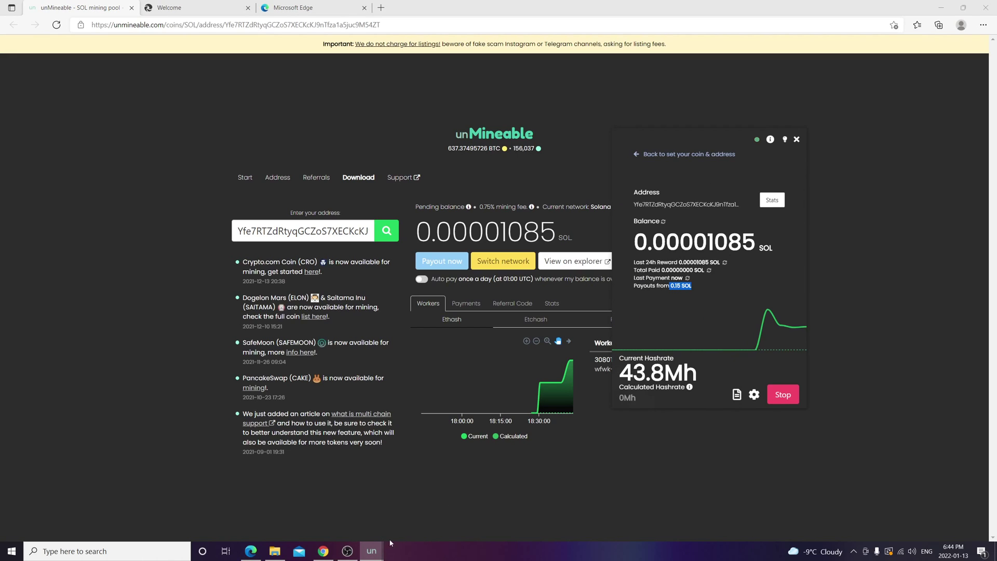
# Position the CPU and GPU miner windows side by side and hide the browser
pyautogui.click(408, 506)
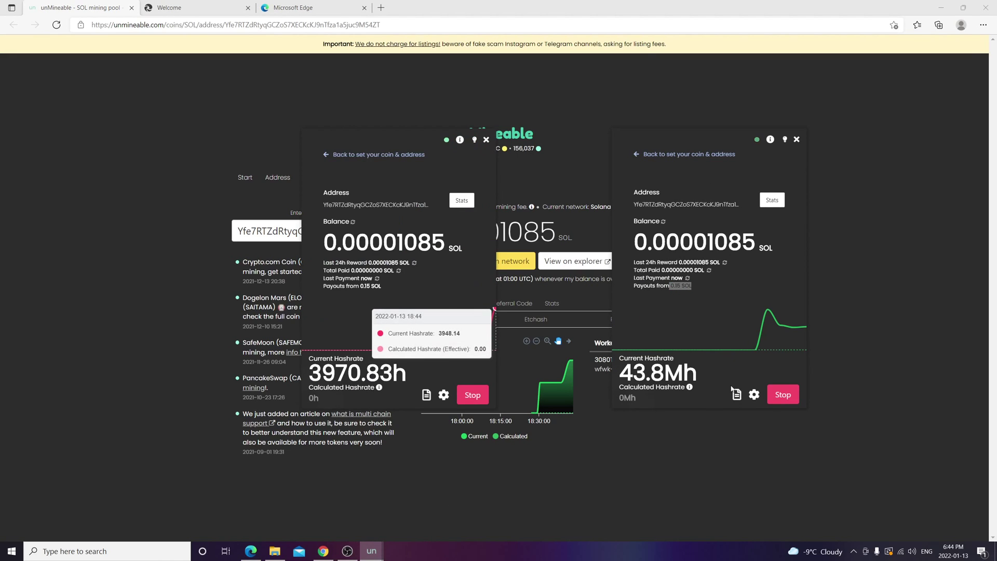
pyautogui.moveTo(763, 351)
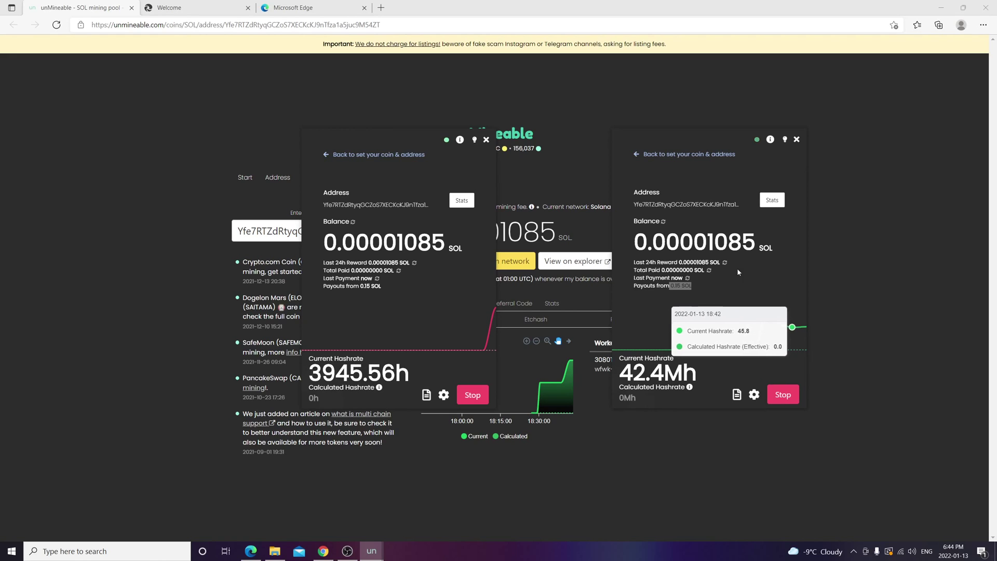
pyautogui.moveTo(680, 129); pyautogui.dragTo(755, 155)
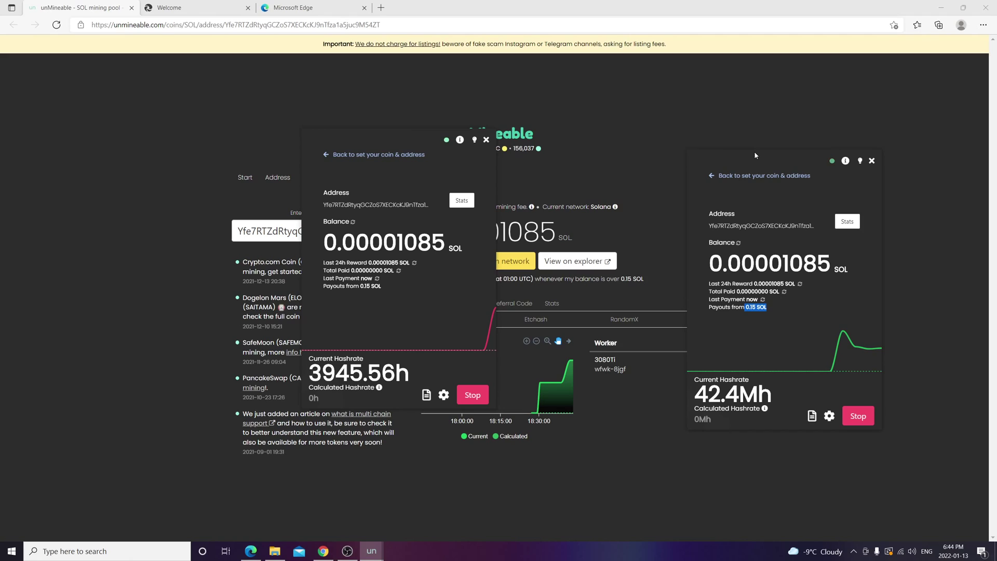
pyautogui.moveTo(755, 155); pyautogui.dragTo(708, 150)
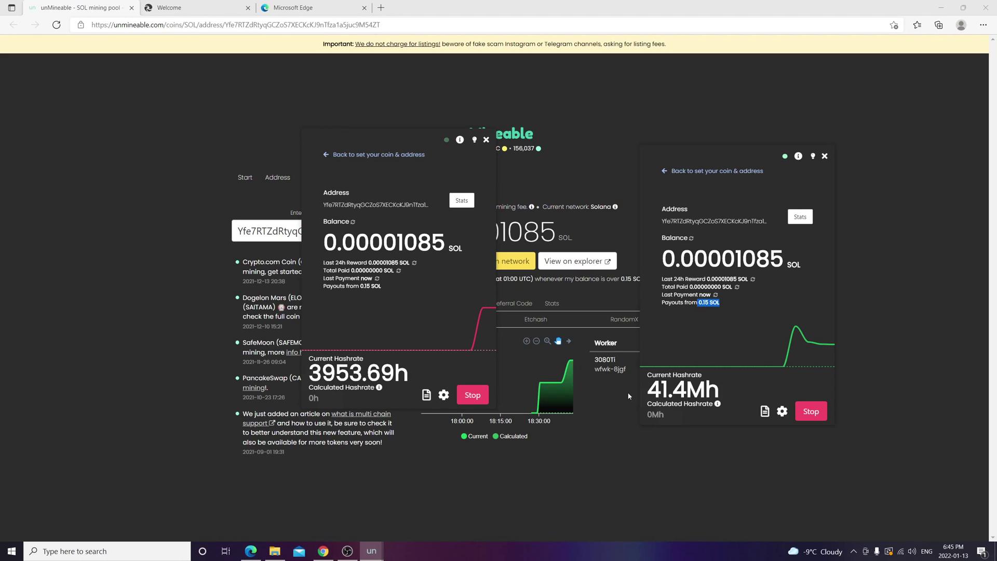
pyautogui.moveTo(418, 136); pyautogui.dragTo(466, 140)
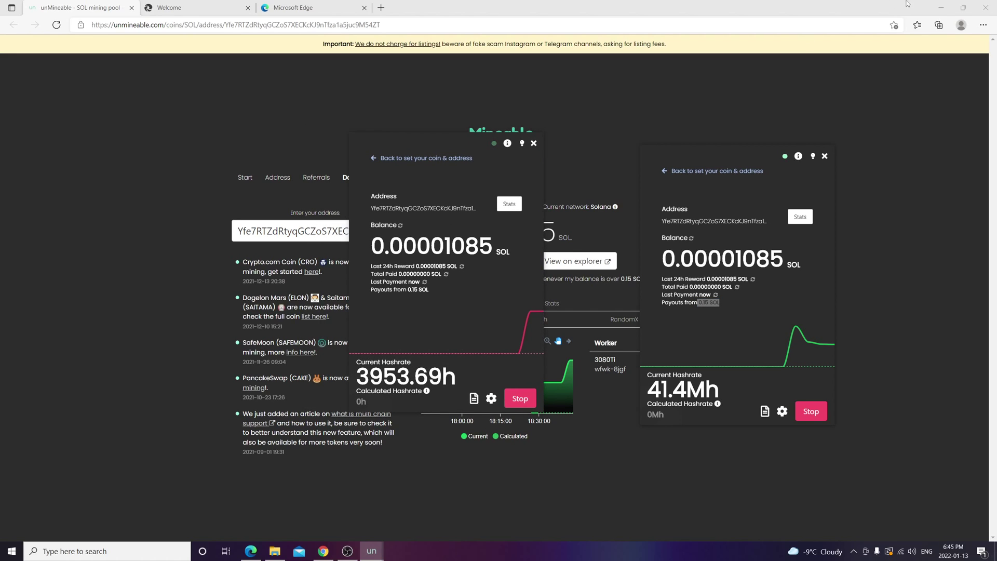
pyautogui.press('super+d')
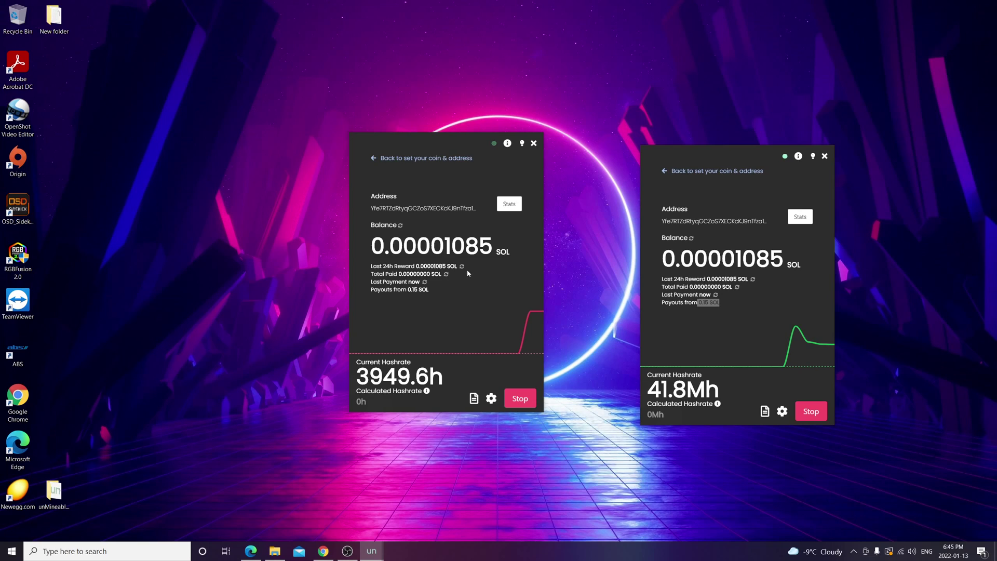
pyautogui.click(474, 398)
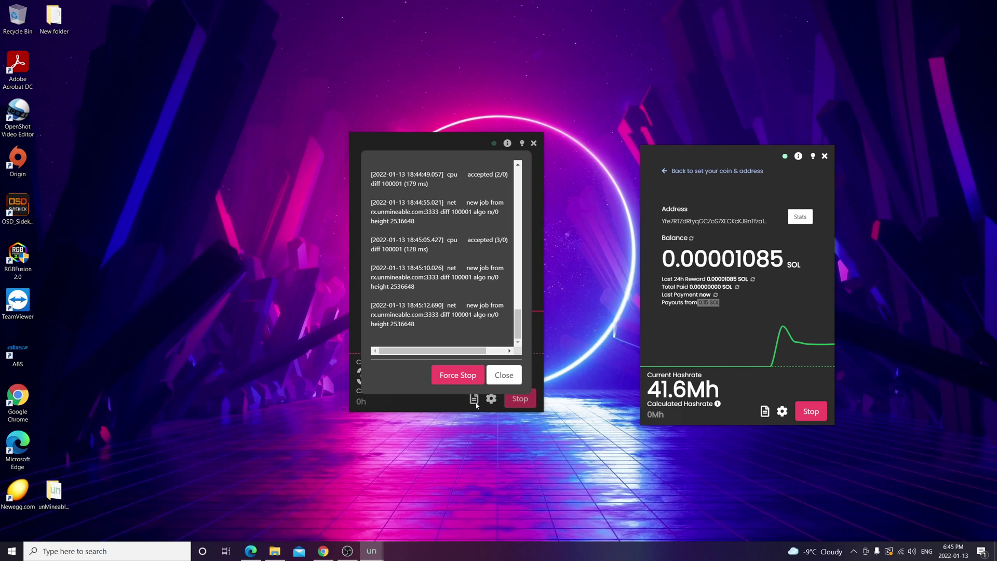
pyautogui.hscroll(2, 418, 349)
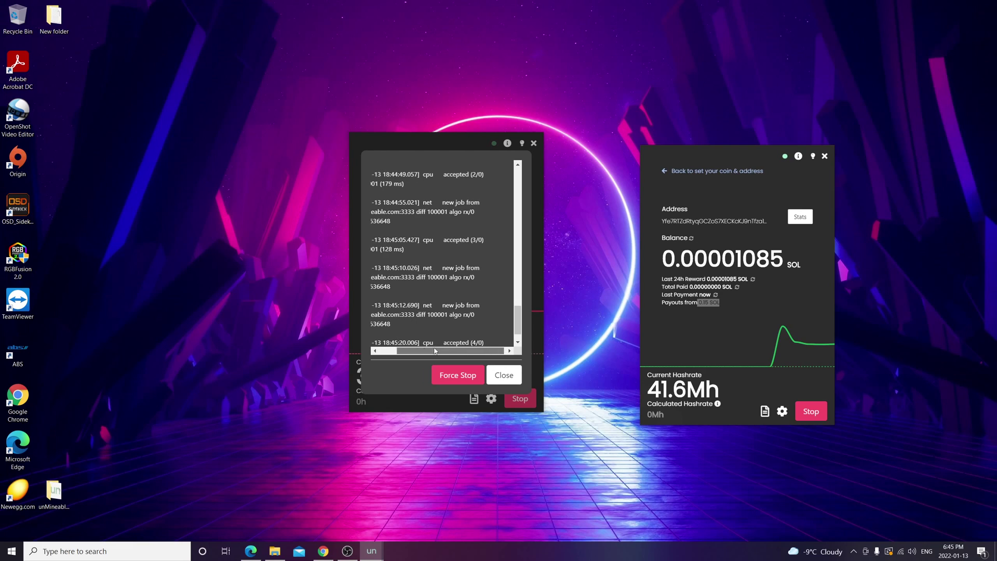
pyautogui.click(504, 375)
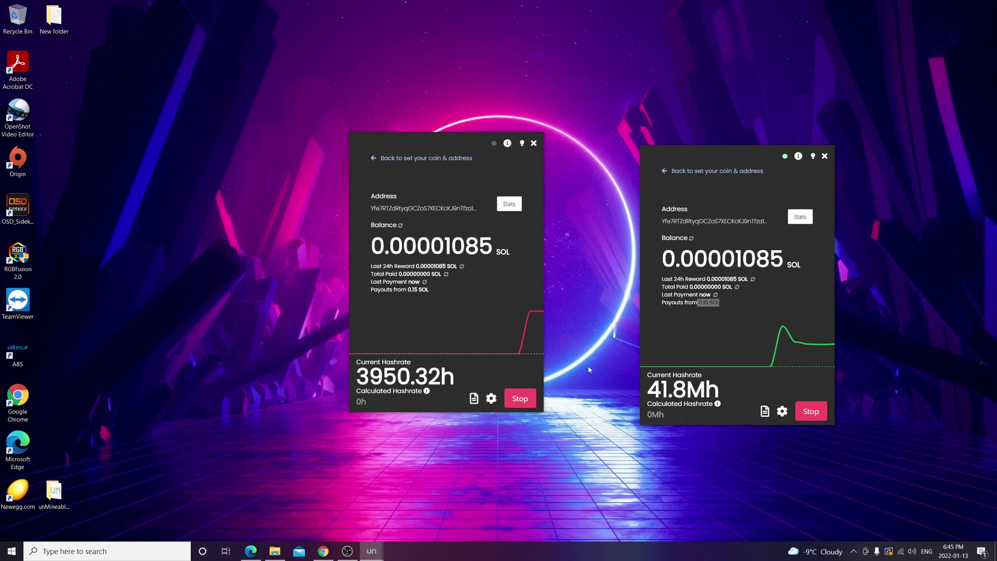
pyautogui.click(765, 411)
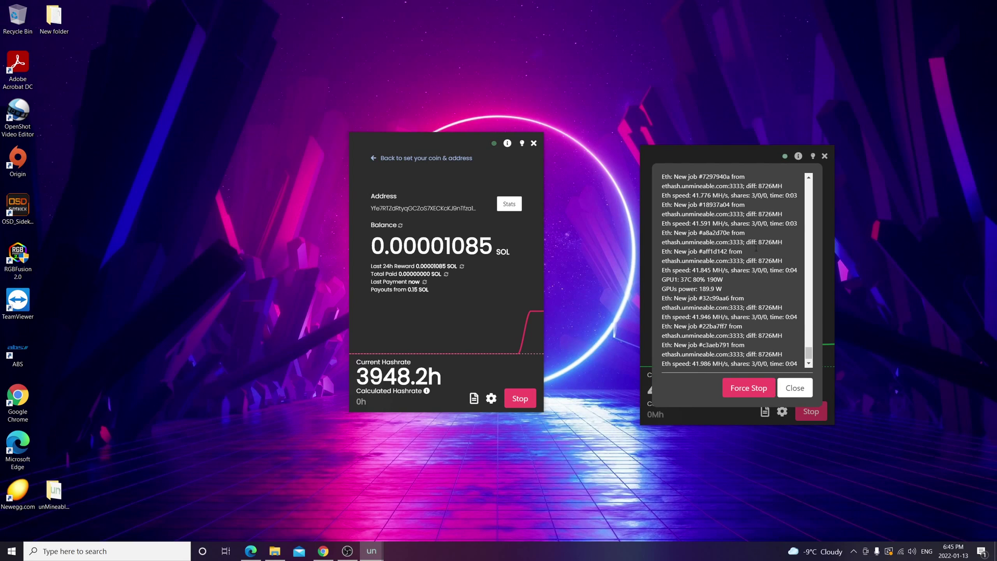
pyautogui.moveTo(665, 279); pyautogui.dragTo(710, 279)
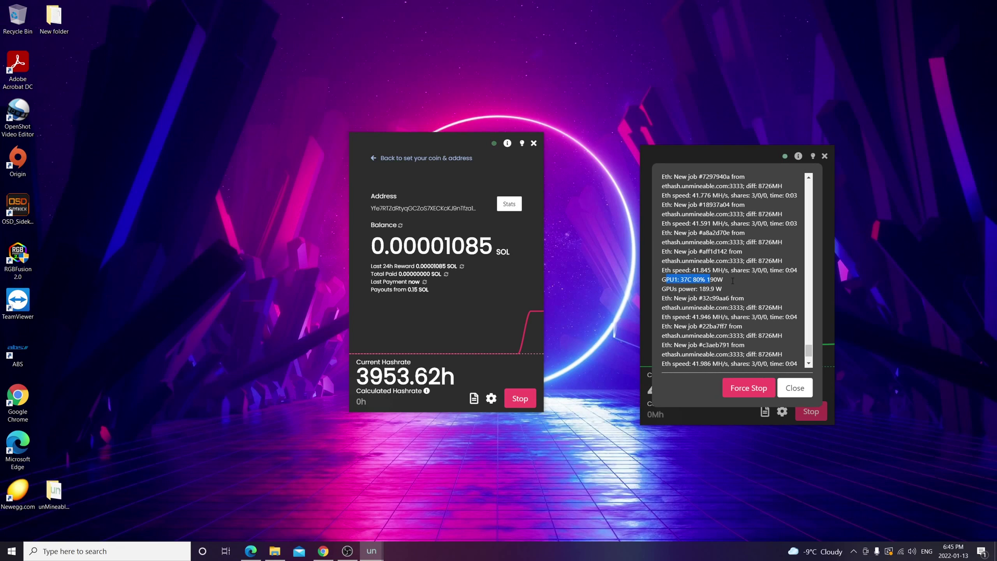
pyautogui.click(733, 281)
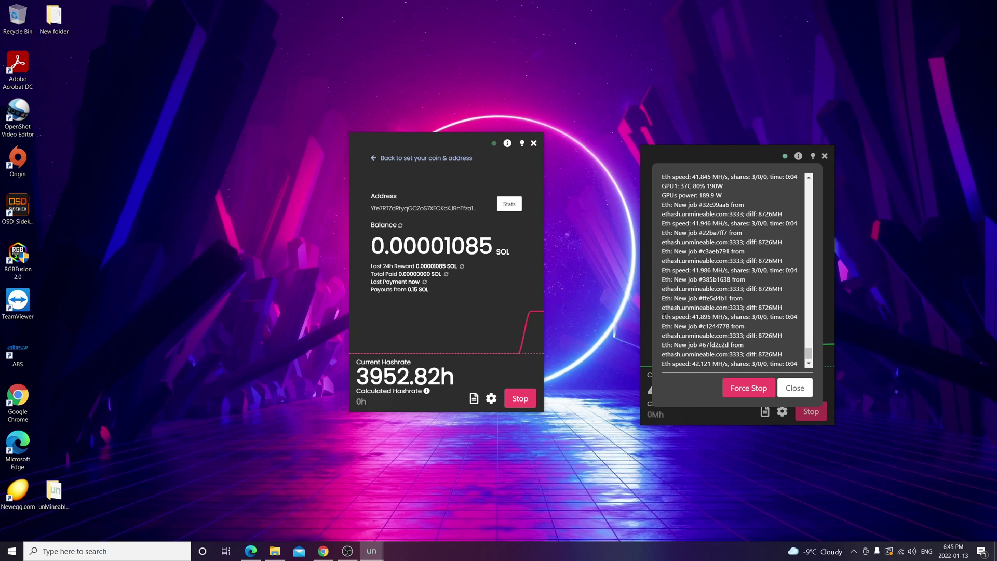
pyautogui.moveTo(665, 317); pyautogui.dragTo(725, 317)
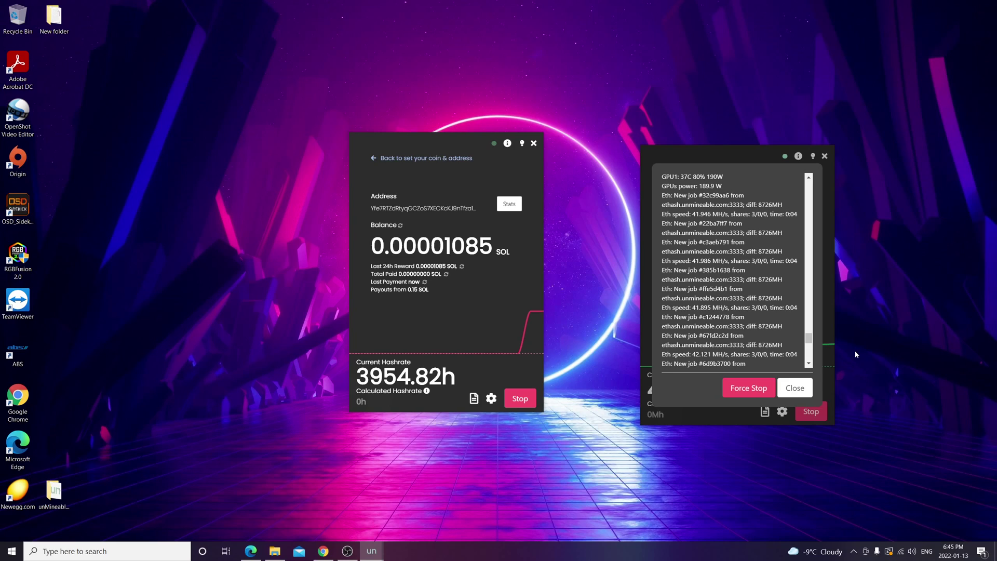
pyautogui.click(795, 388)
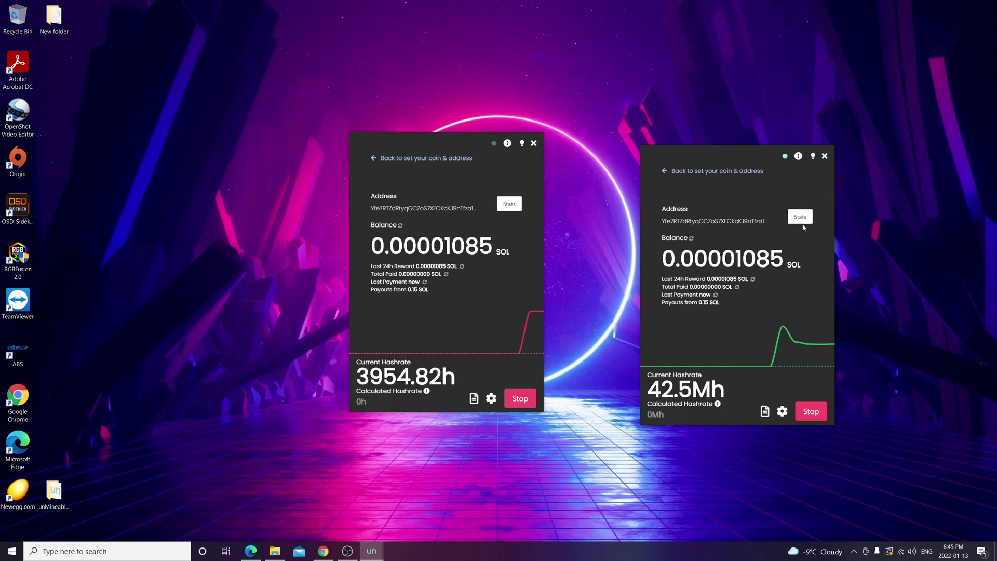